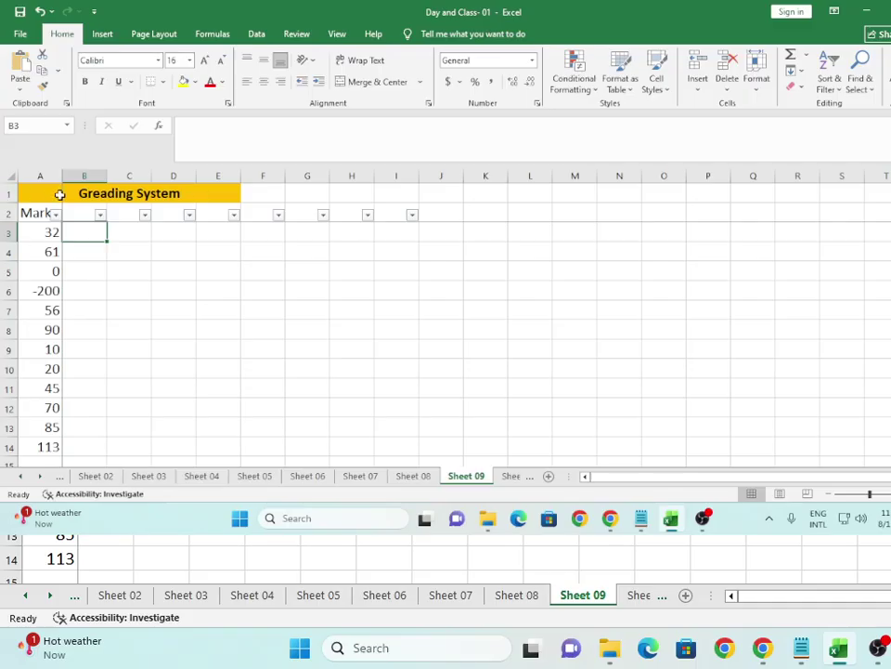
Step: Widen column A so that the Marks heading is fully readable
key("ctrl+z")
Step: Examine the marks in A3:A14, particularly the entries in A6 and A14, for values outside the valid mark range
left_click(48, 235)
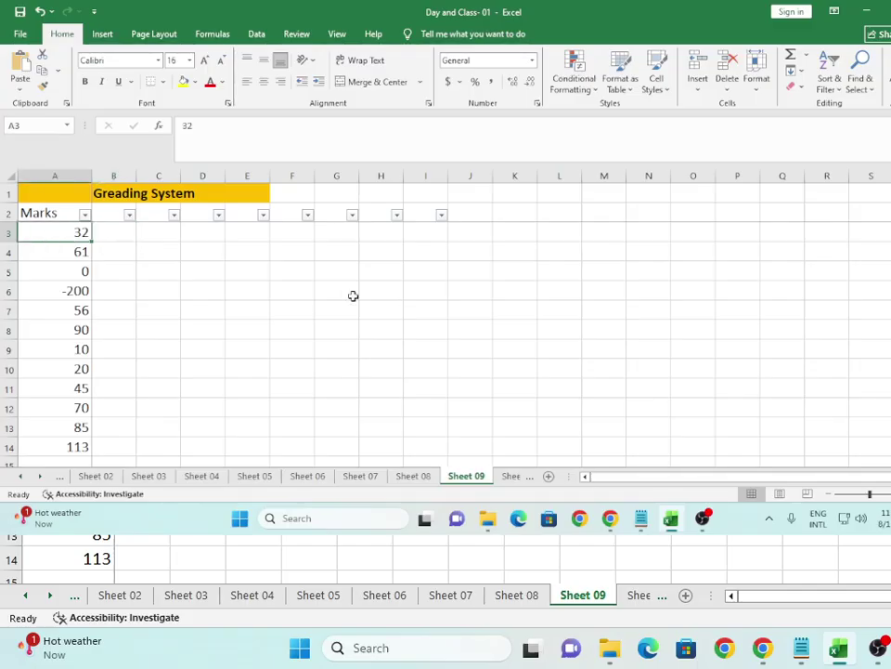
key("Down")
key("Down")
key("Down")
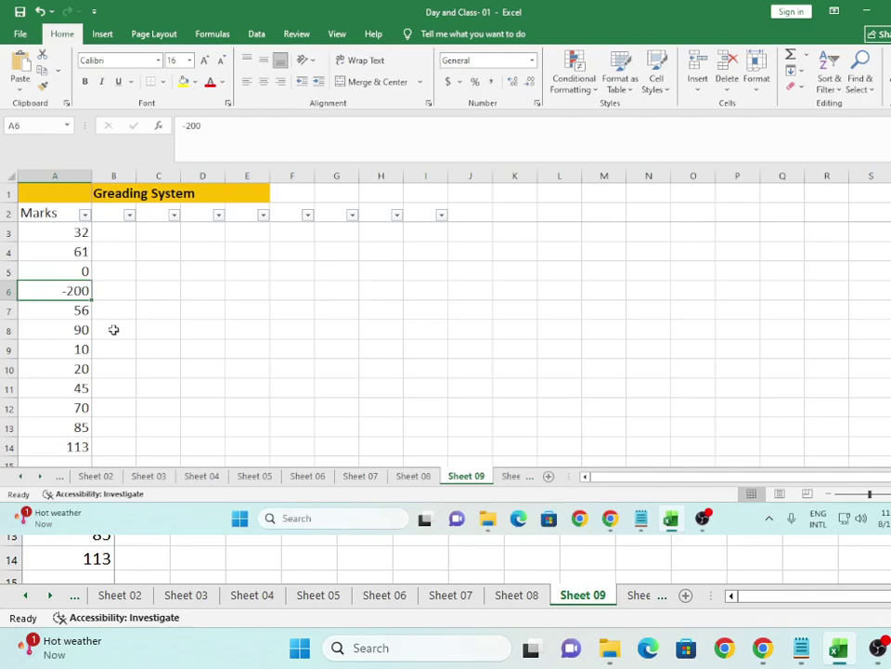
left_click(82, 446)
scroll(176, 402, "down", 1)
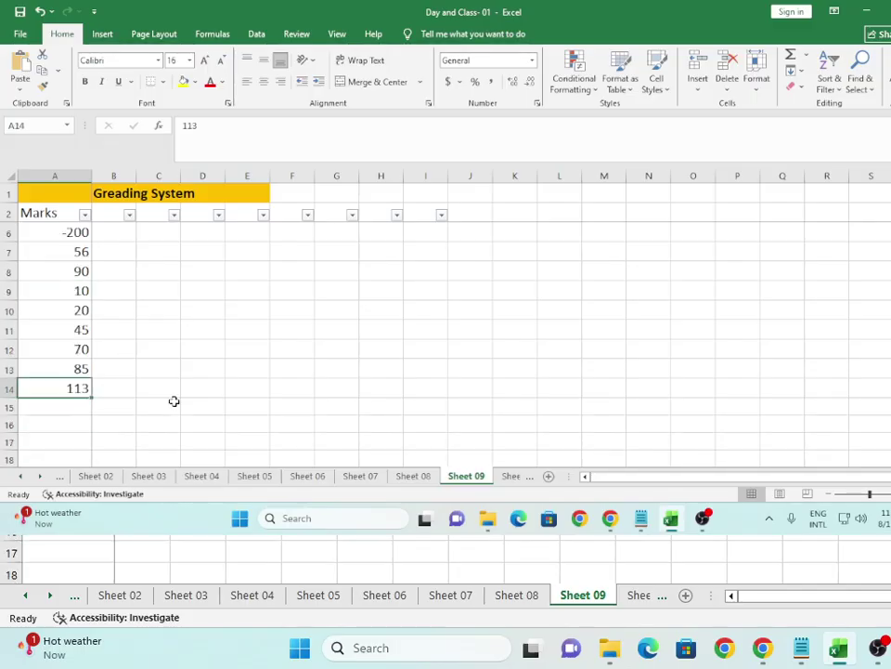
scroll(176, 402, "up", 1)
left_click(74, 291)
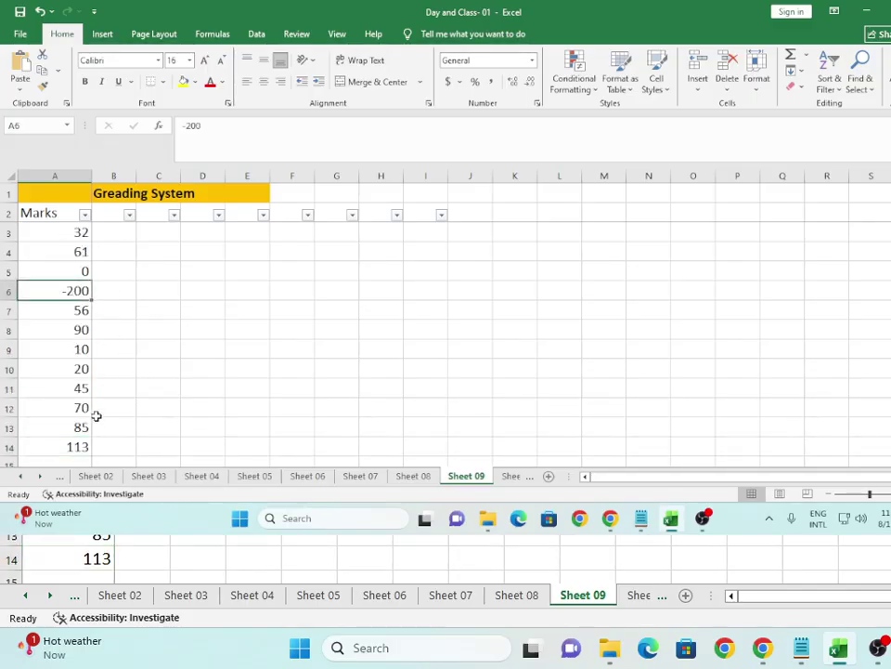
left_click(84, 444)
left_click(70, 289)
left_click(74, 446)
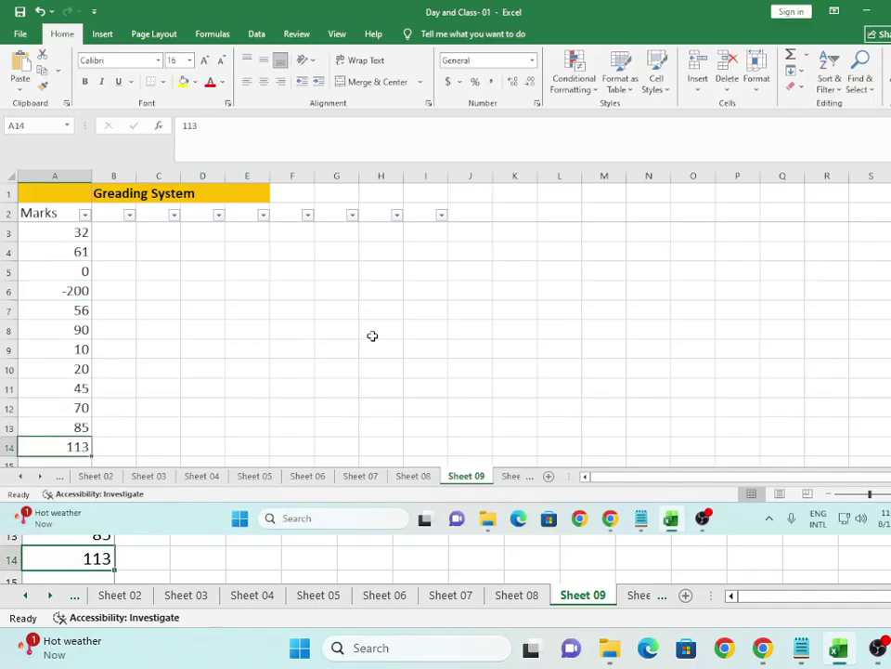
Step: Enter the heading "Mark in Range" in B2 and fit column B to its width
left_click(100, 215)
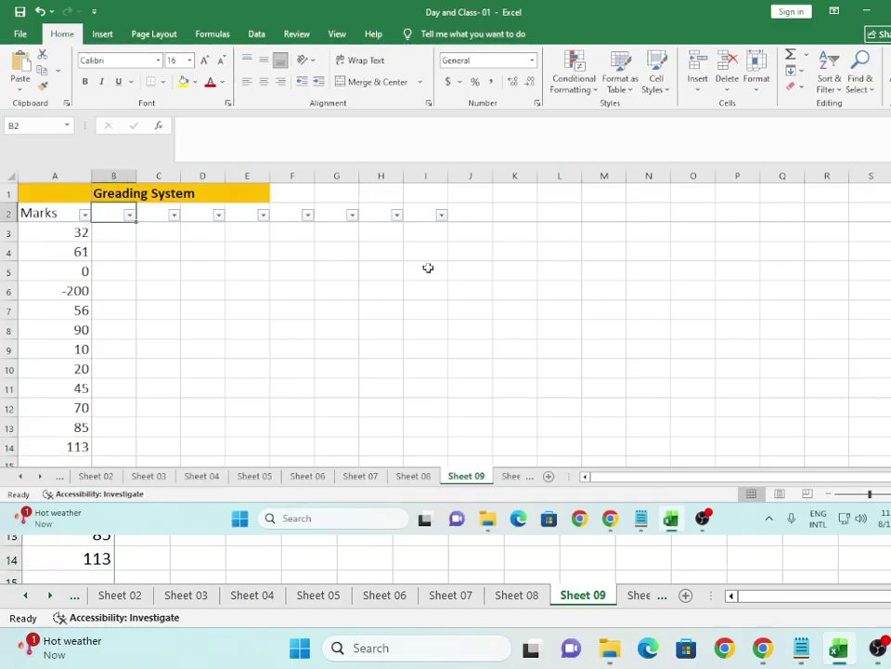
type("Mar")
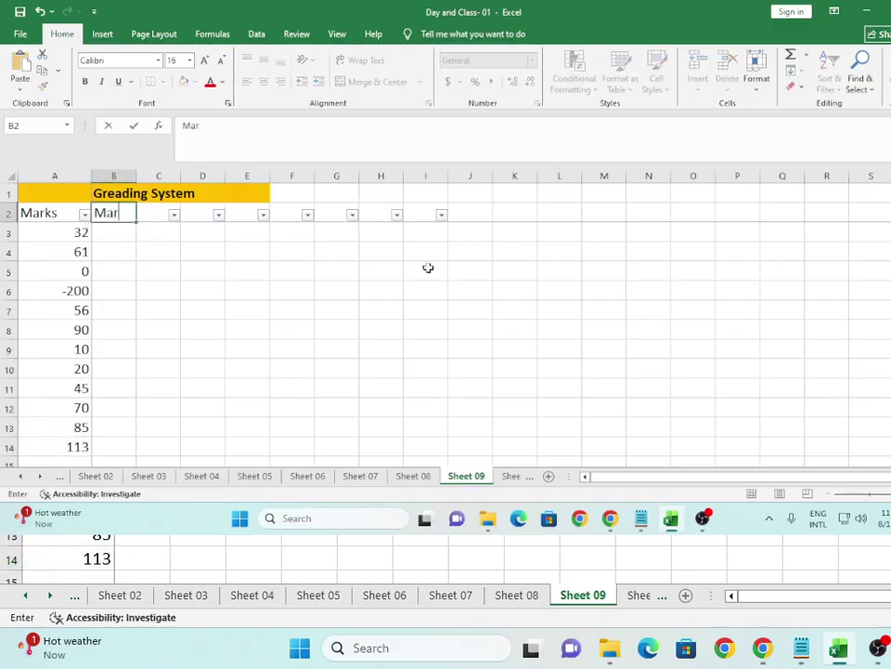
type("k in Range")
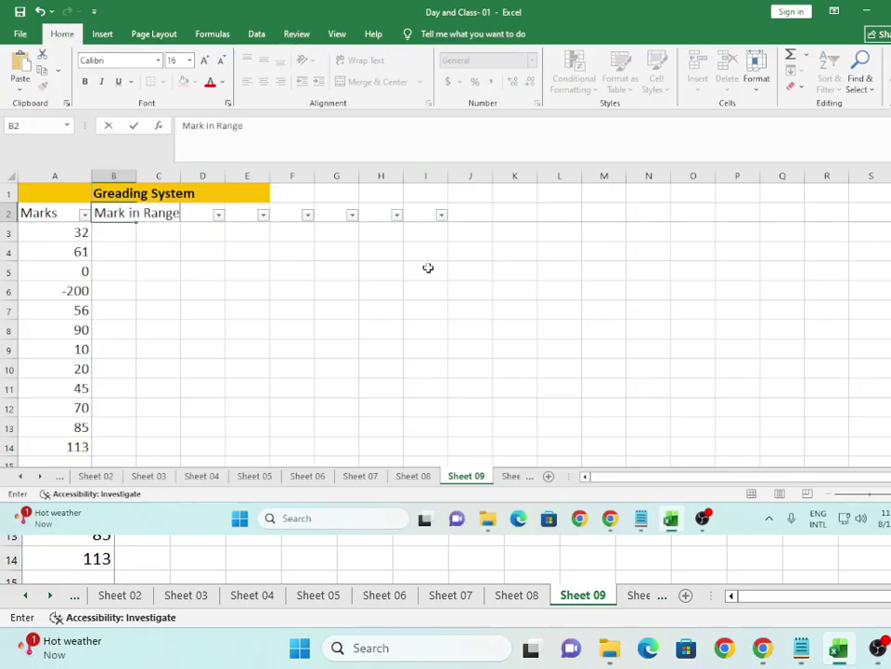
key("Return")
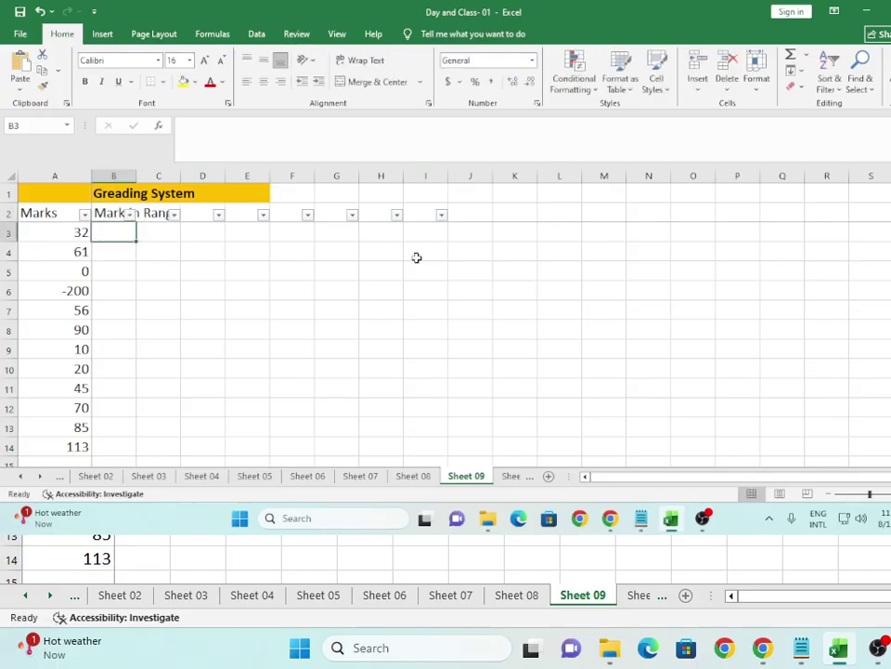
double_click(136, 175)
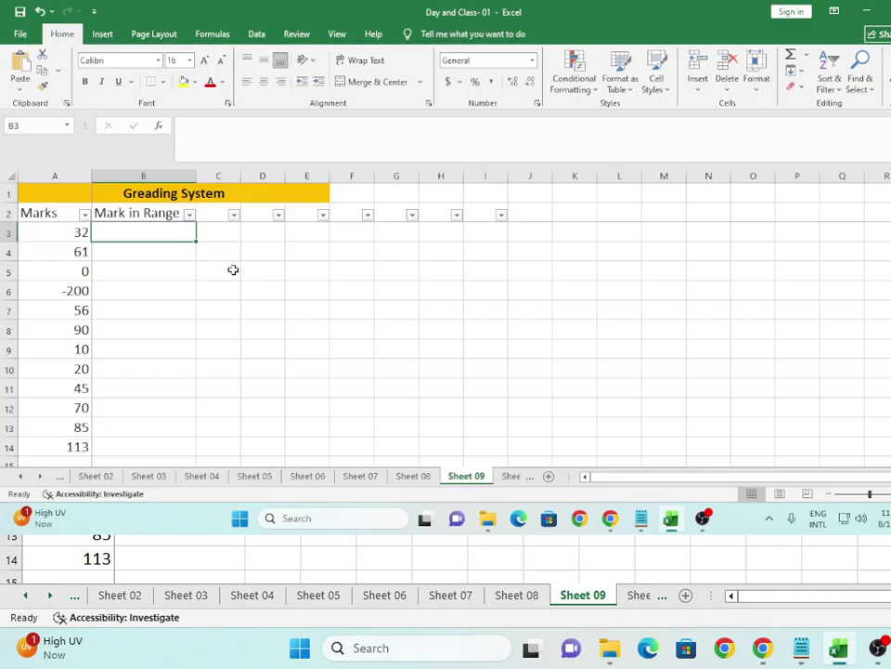
Step: Start an IF formula in B3 with the test A3 > 0 followed by the word and
type("=if")
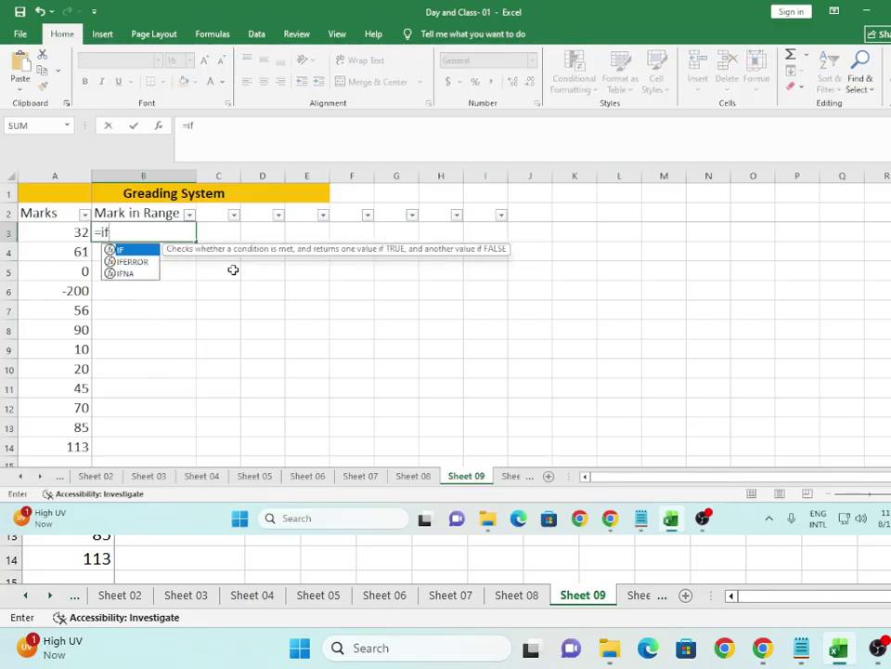
type("(")
left_click(55, 231)
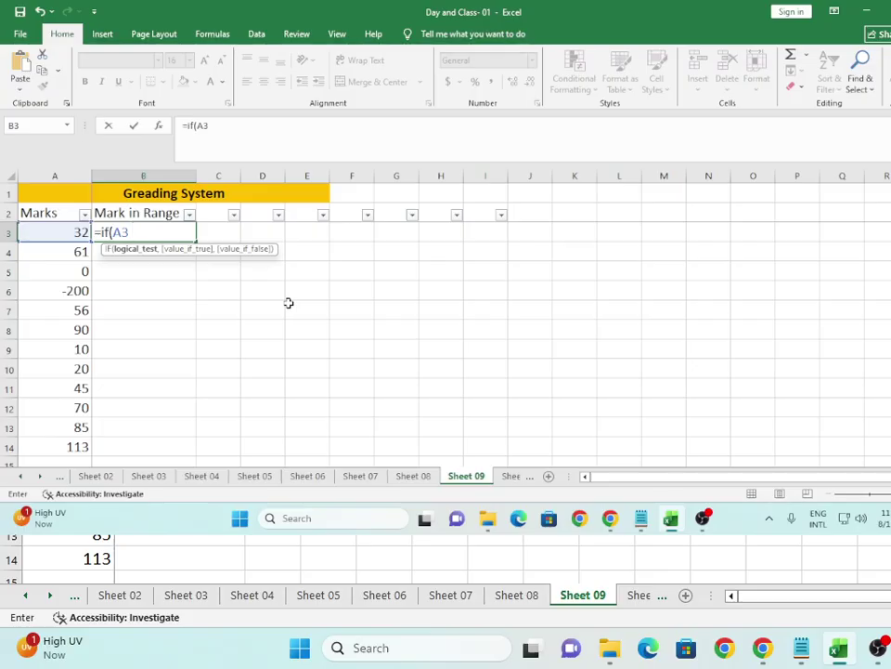
type(">0")
left_click(143, 232)
type("or")
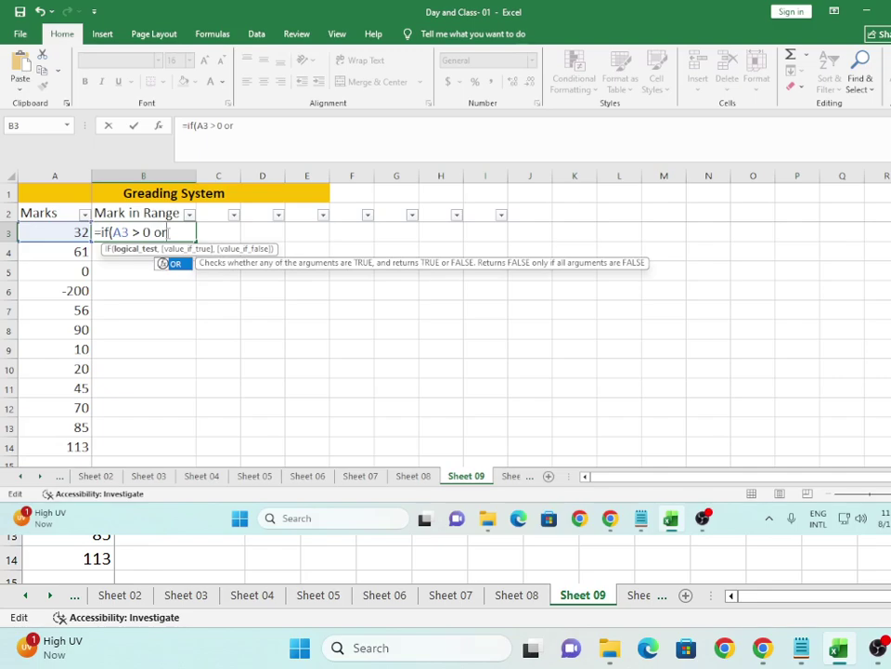
key("BackSpace")
key("BackSpace")
type("amd")
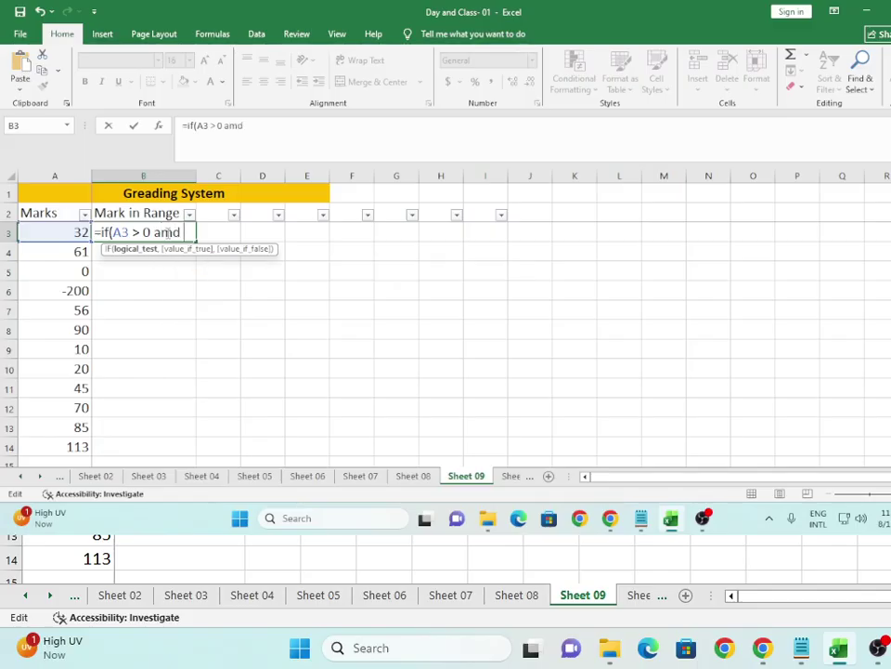
key("BackSpace")
key("BackSpace")
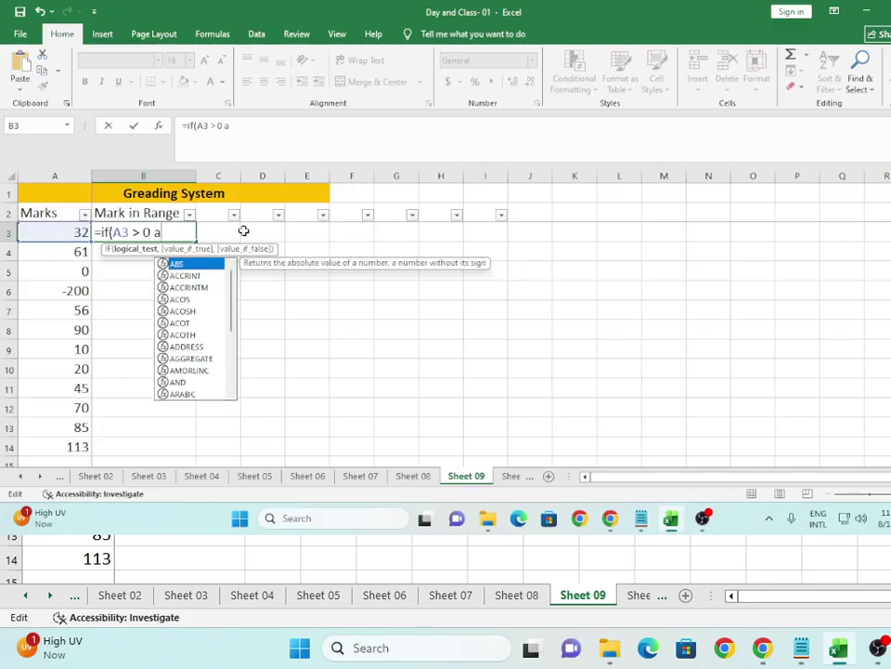
type("nd")
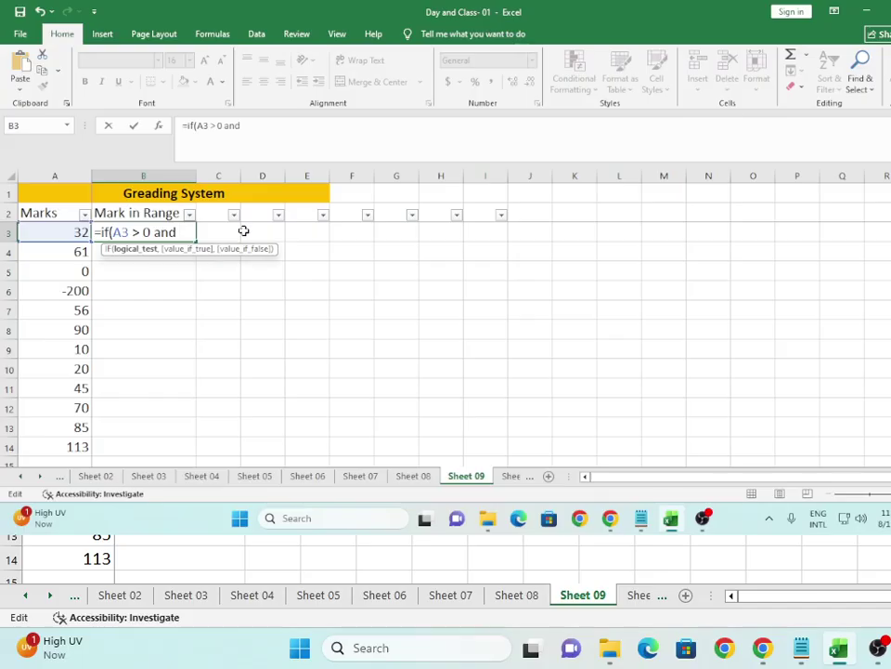
Step: Add the second test A3 <= 100 with a closing parenthesis and change the first comparison to A3 >= 0
left_click(84, 233)
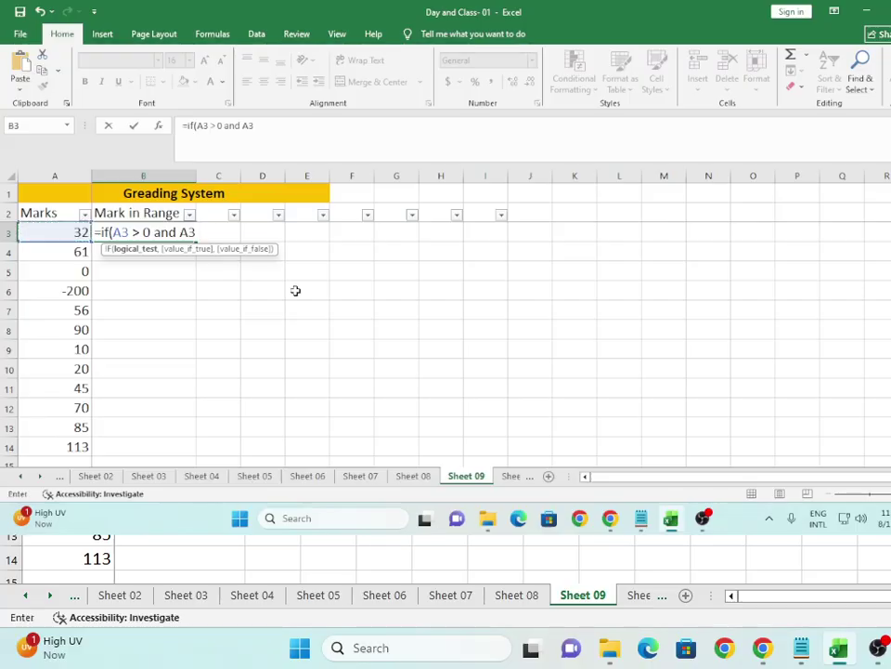
type("<= 100)")
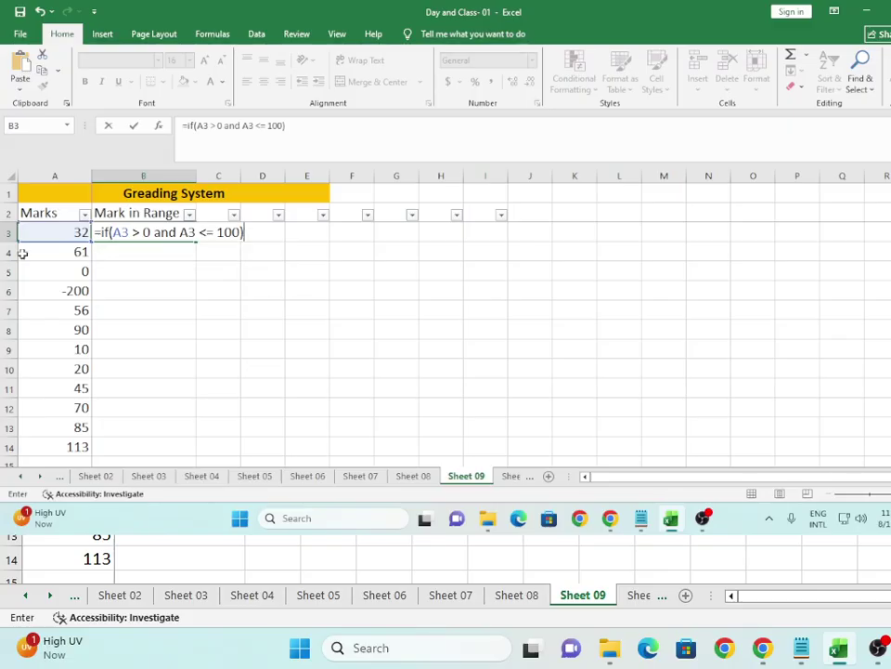
left_click(141, 232)
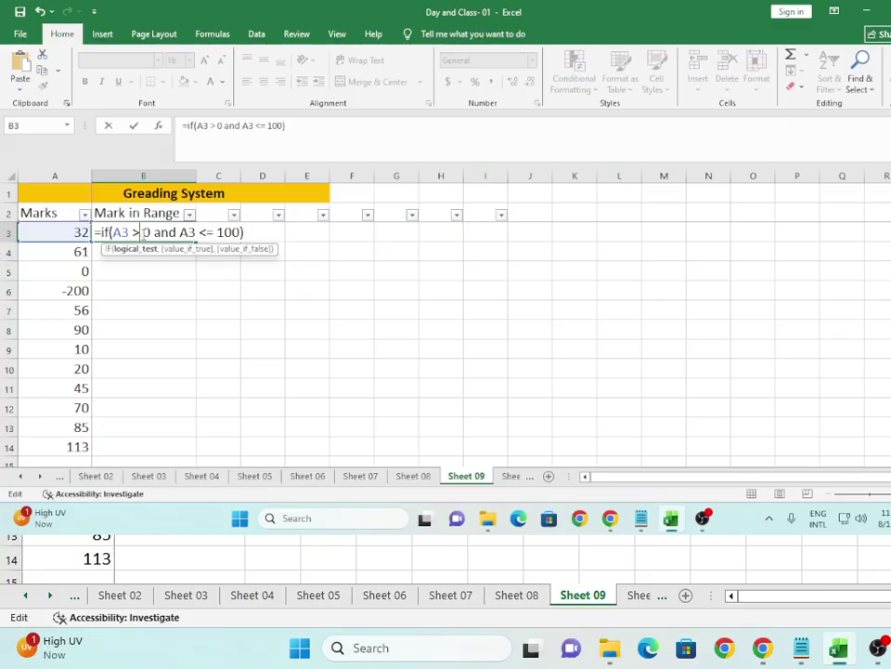
type("=")
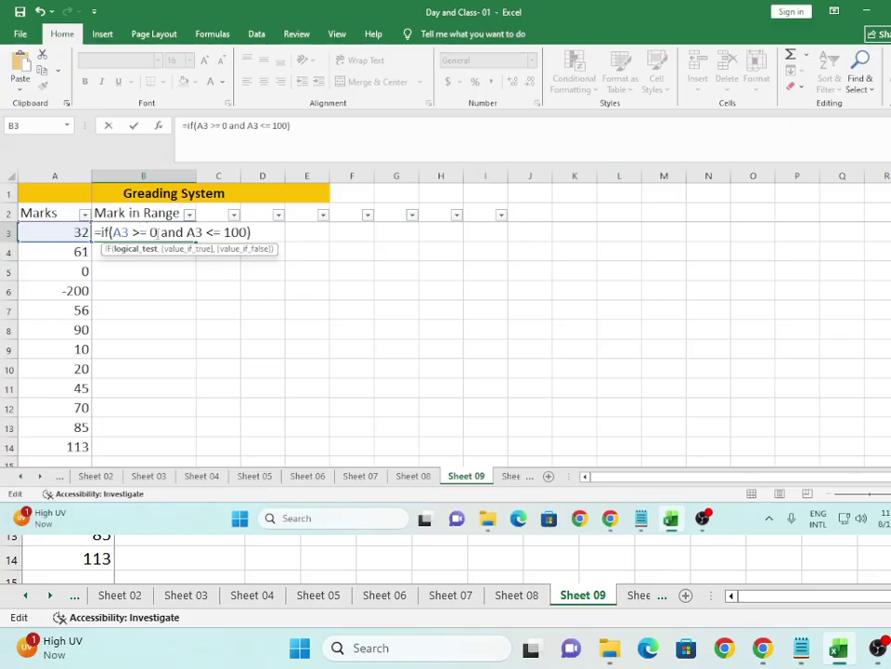
Step: Add "Yes In Range" as the value if true, inside the closing parenthesis of the B3 formula
key("Right")
key("Right")
key("Right")
key("Right")
key("Right")
key("Right")
key("Right")
key("Right")
key("Right")
key("Right")
key("Right")
key("Right")
key("Left")
key("Left")
key("Left")
key("Left")
key("Right")
key("Right")
key("Right")
key("Right")
key("Right")
key("Right")
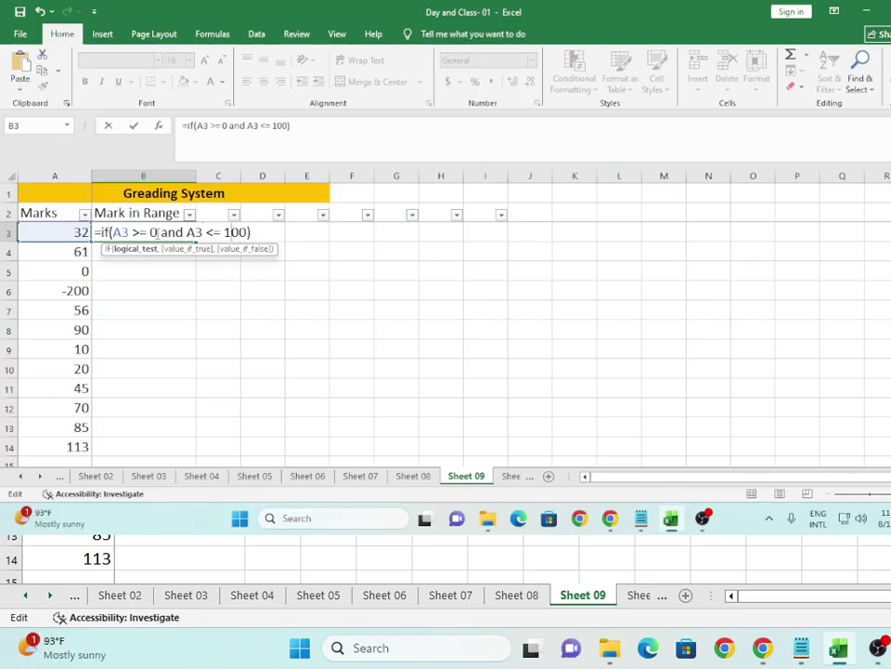
key("Right")
key("Right")
key("Right")
key("Left")
type(", ")
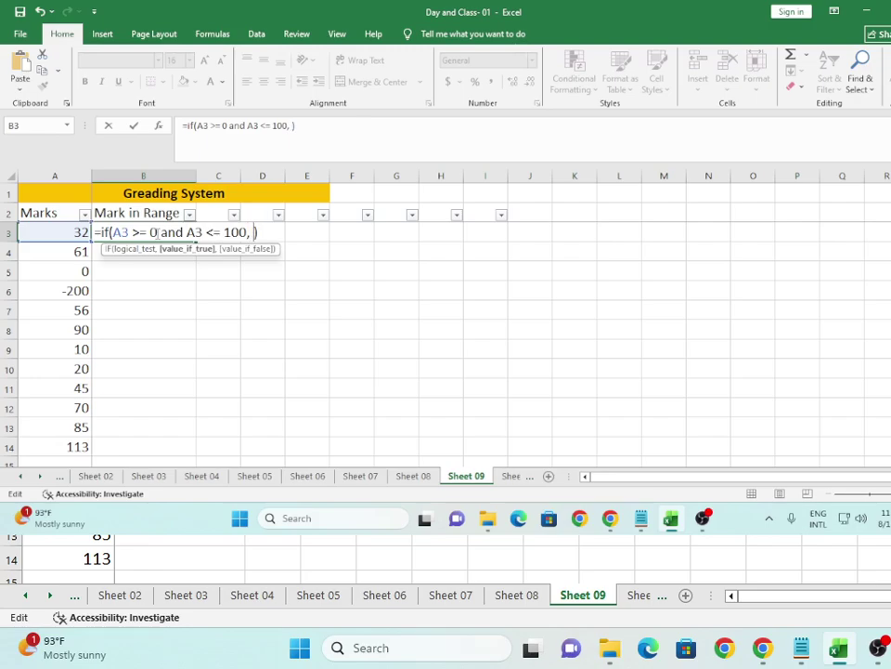
type("Y")
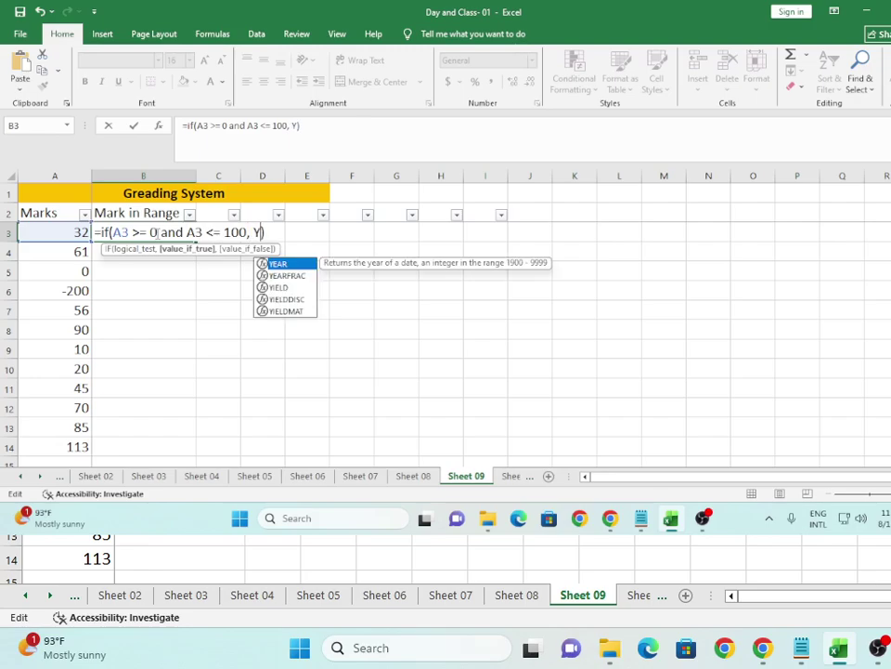
type("e")
key("BackSpace")
key("BackSpace")
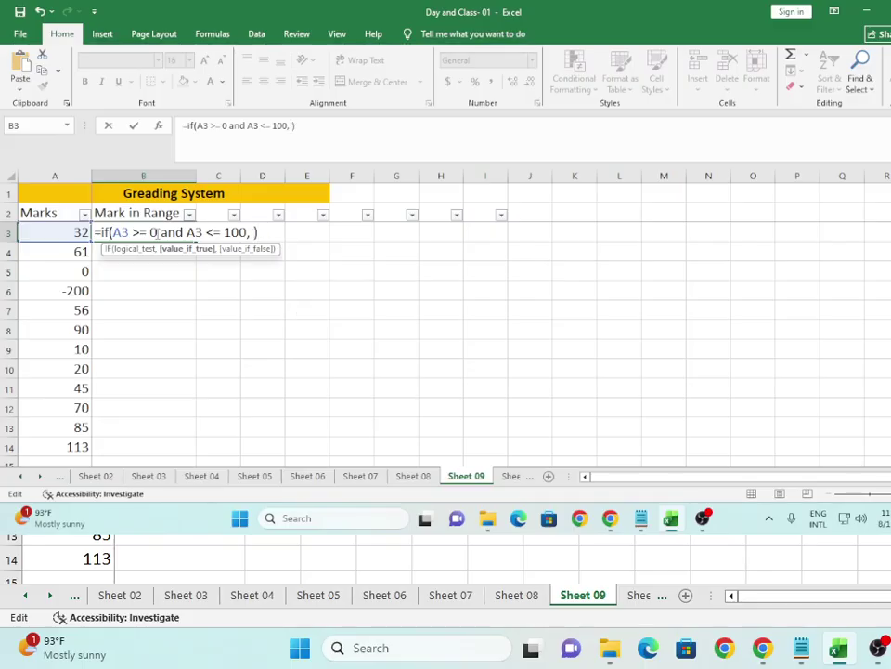
type("\"\"")
left_click(260, 233)
type("Yes")
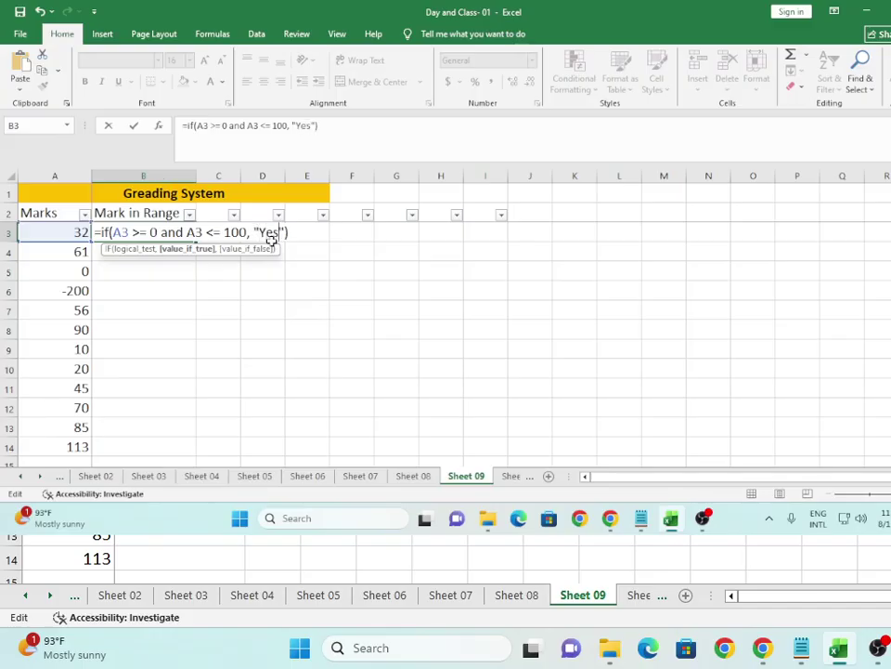
type(" In Range")
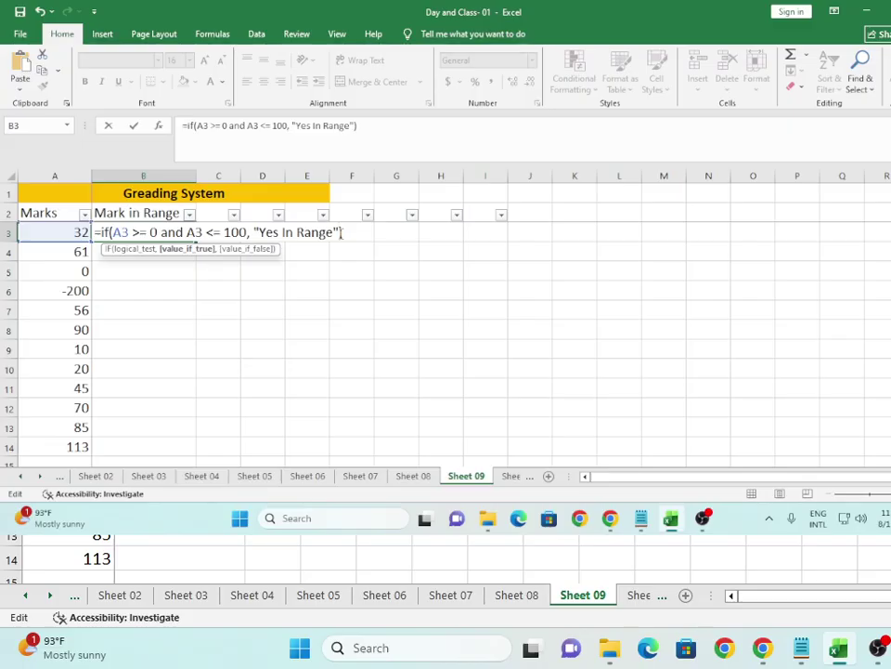
Step: Add "Out of Range" as the value if false and try to enter the IF formula in B3
type(", ")
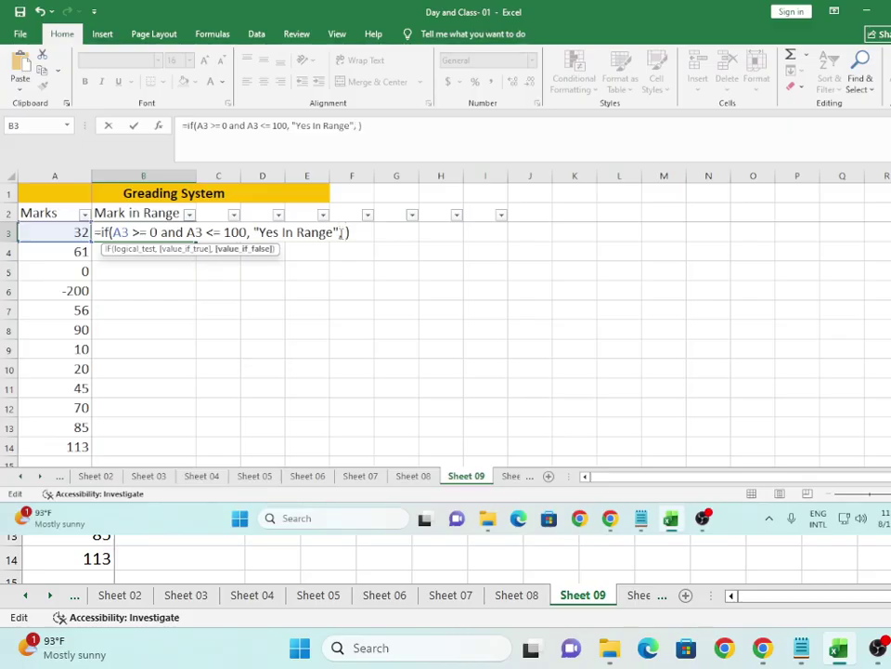
type("\"\"")
key("Left")
type("Out of R")
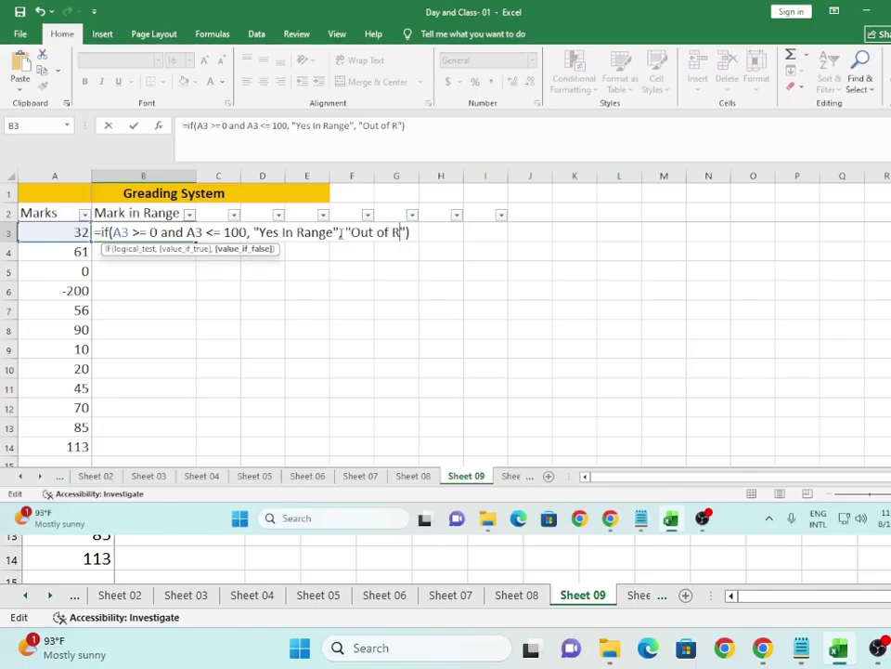
type("ange")
key("Return")
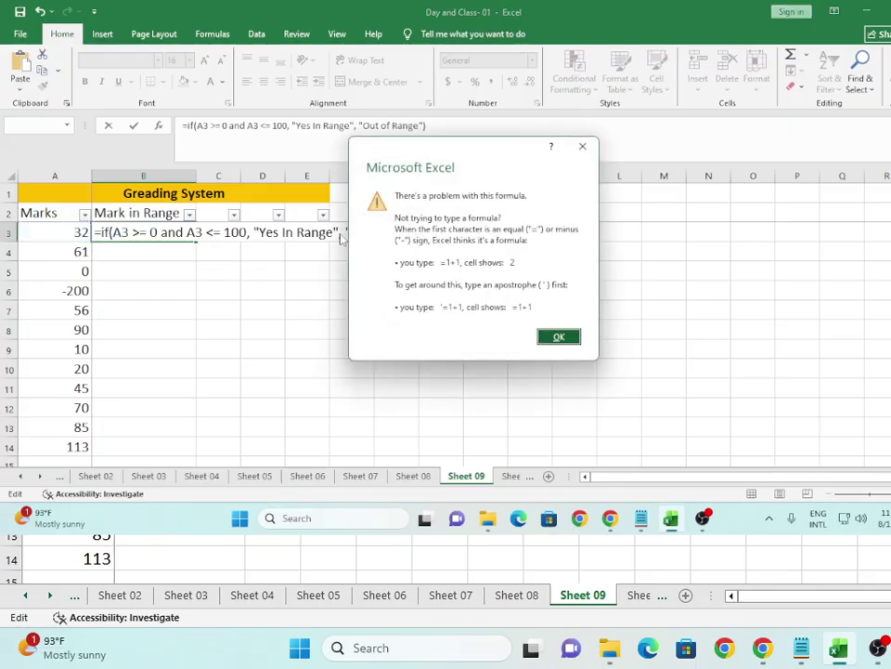
key("Return")
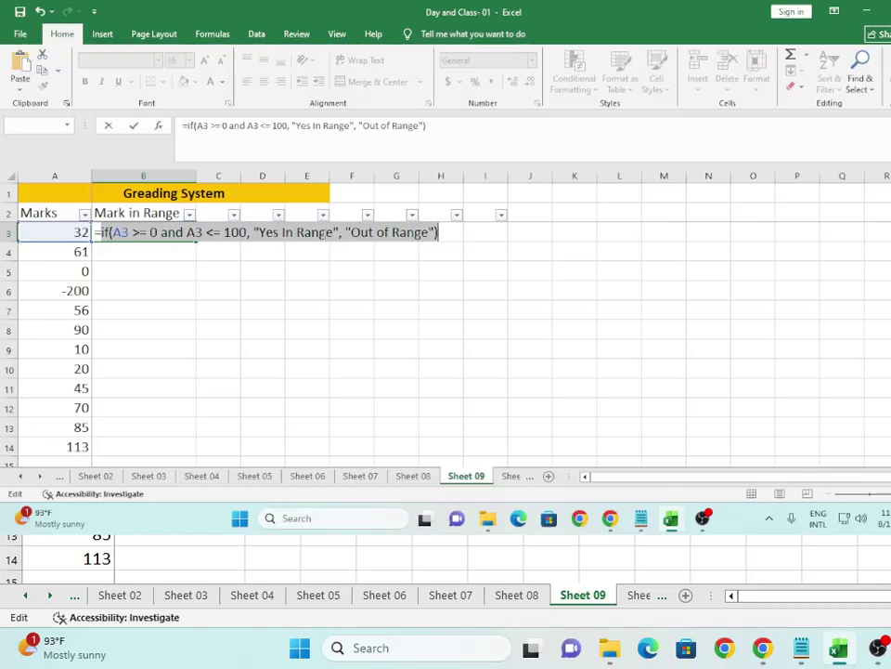
Step: Try again to enter the IF formula in B3
left_click(407, 233)
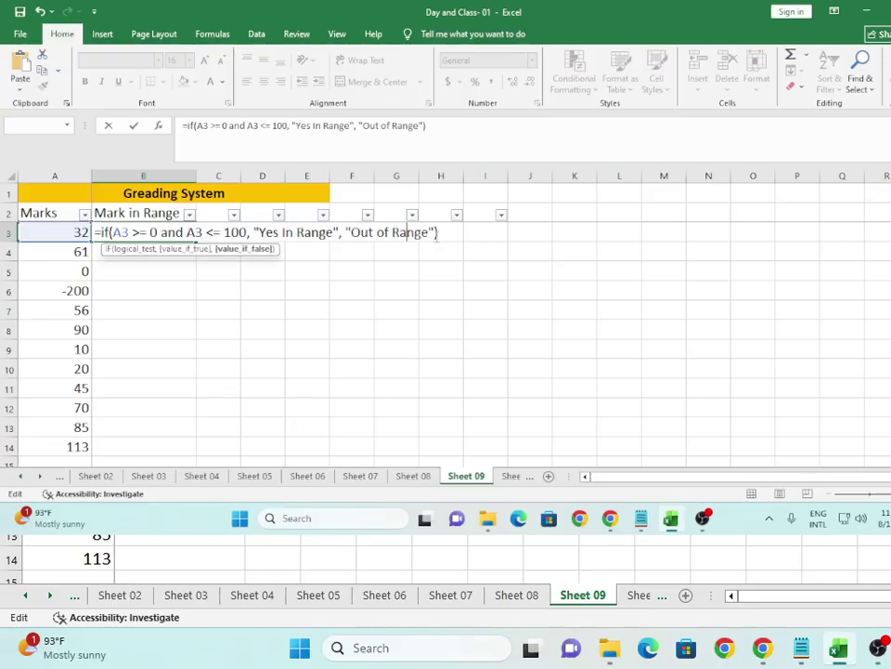
left_click(446, 236)
key("Return")
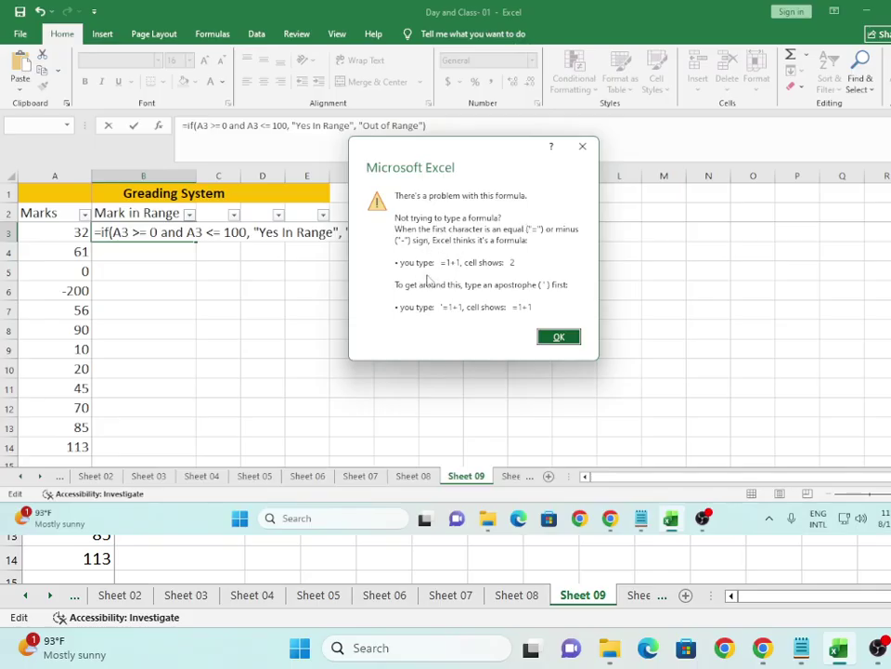
left_click(559, 336)
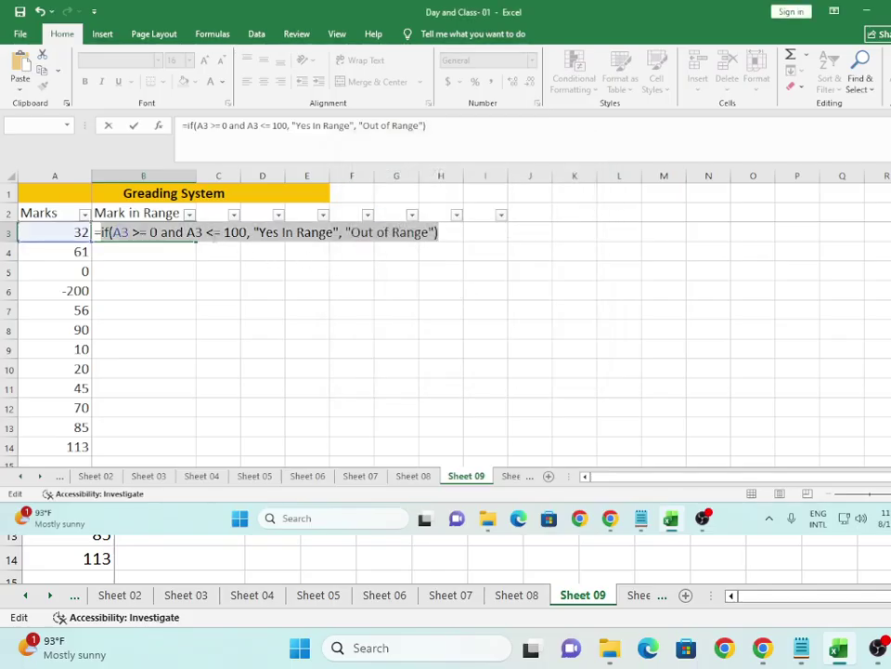
Step: Examine the IF formula in B3 from its logical test through its value arguments for a syntax error
left_click(215, 234)
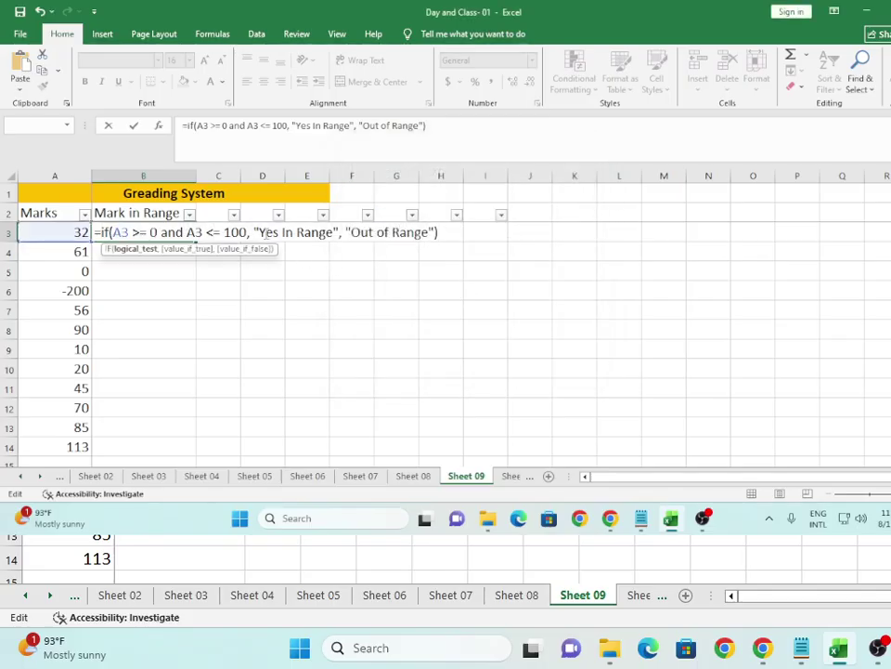
key("Left")
key("Left")
key("Left")
key("Left")
key("Left")
key("Left")
key("Left")
key("Left")
key("Left")
key("ctrl+Right")
key("ctrl+Right")
key("ctrl+Right")
key("ctrl+Right")
key("ctrl+Right")
key("ctrl+Right")
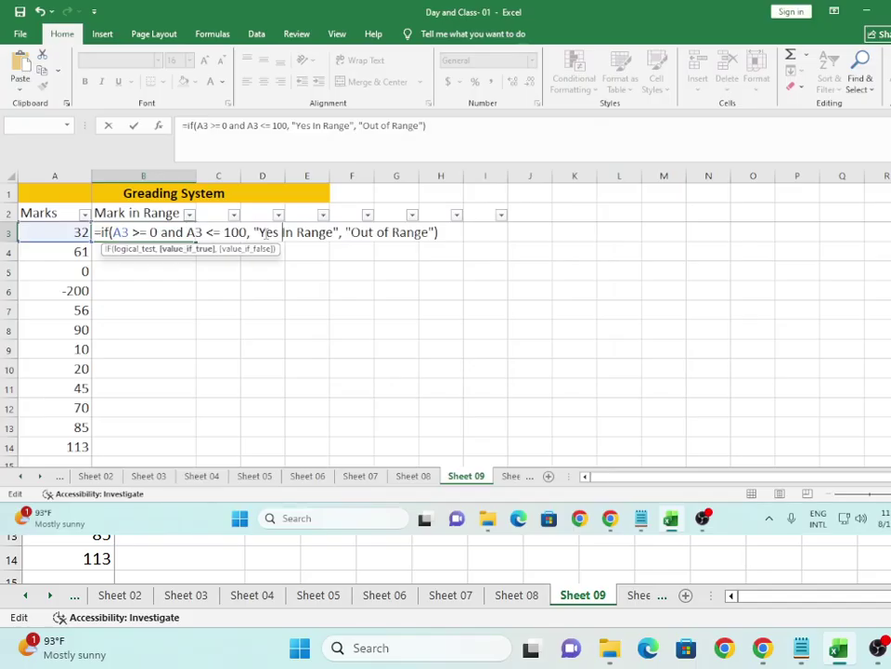
key("Left")
key("Left")
key("Left")
key("Left")
key("Left")
key("Left")
key("Left")
key("Left")
key("Left")
key("Left")
key("Left")
key("Left")
key("Left")
key("Left")
key("Left")
key("Left")
key("Left")
key("Left")
key("Left")
key("Left")
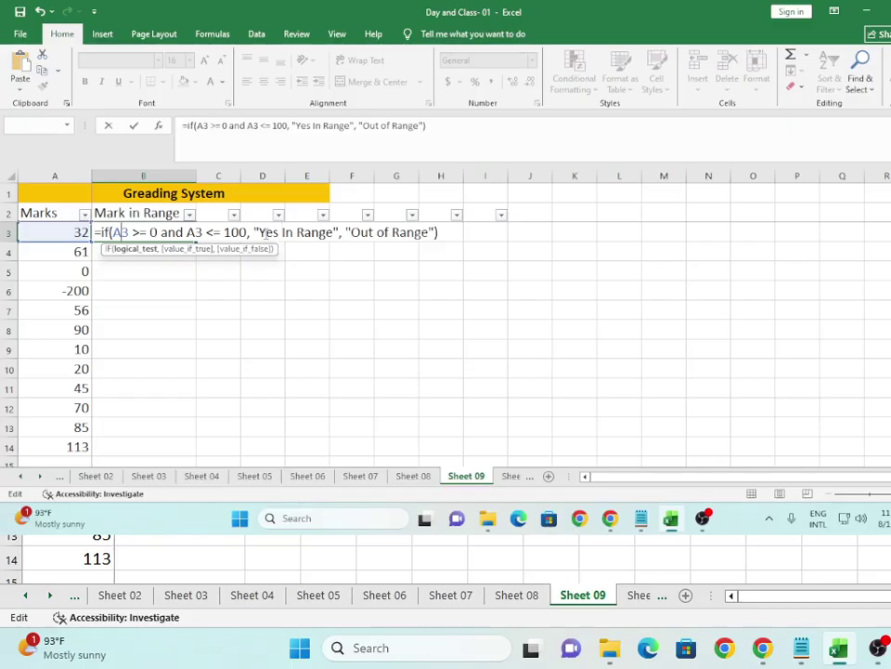
key("Right")
key("Right")
key("Right")
key("Right")
key("Right")
key("Right")
key("Right")
key("Right")
key("Right")
key("Right")
key("Right")
Step: Enclose the first test A3 >= 0 of the B3 formula in its own parentheses
key("Left")
key("Left")
key("Left")
key("Left")
key("Left")
key("Left")
key("Left")
key("Left")
key("Left")
key("Left")
key("Left")
key("Left")
type("(")
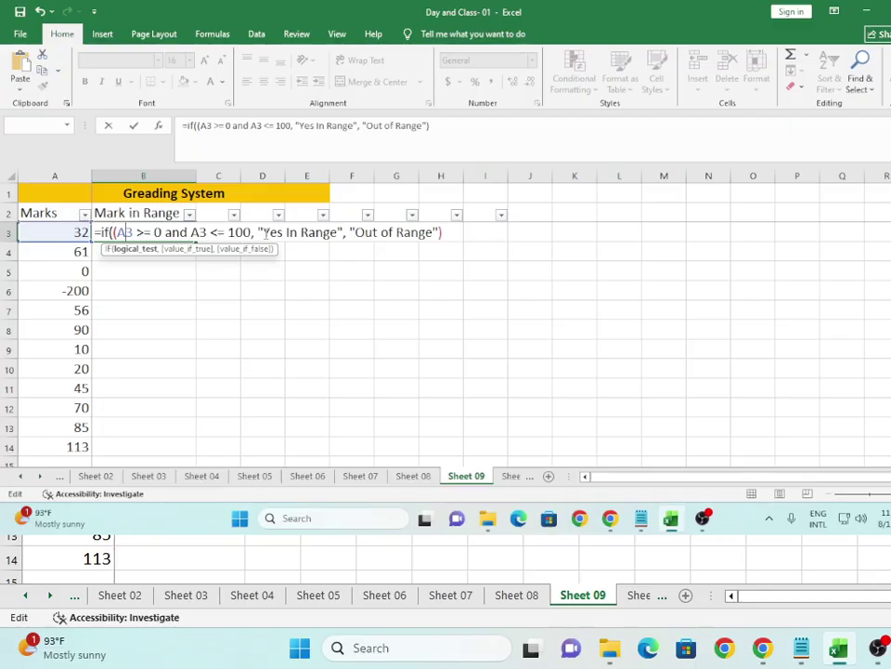
key("Right")
key("Right")
key("Right")
key("Right")
key("Right")
key("Right")
key("Right")
type(")")
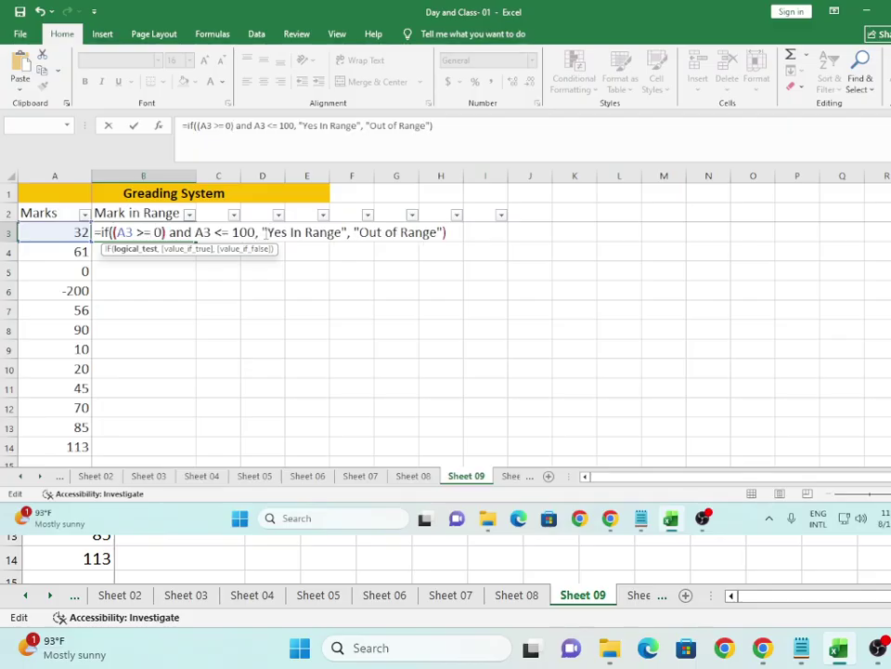
Step: Enclose the second test A3 <= 100 in its own parentheses and try to enter the formula in B3
key("Right")
key("Right")
key("Right")
key("Right")
key("Right")
type("(")
key("Right")
key("Right")
key("Right")
key("Right")
key("Right")
key("Right")
key("Right")
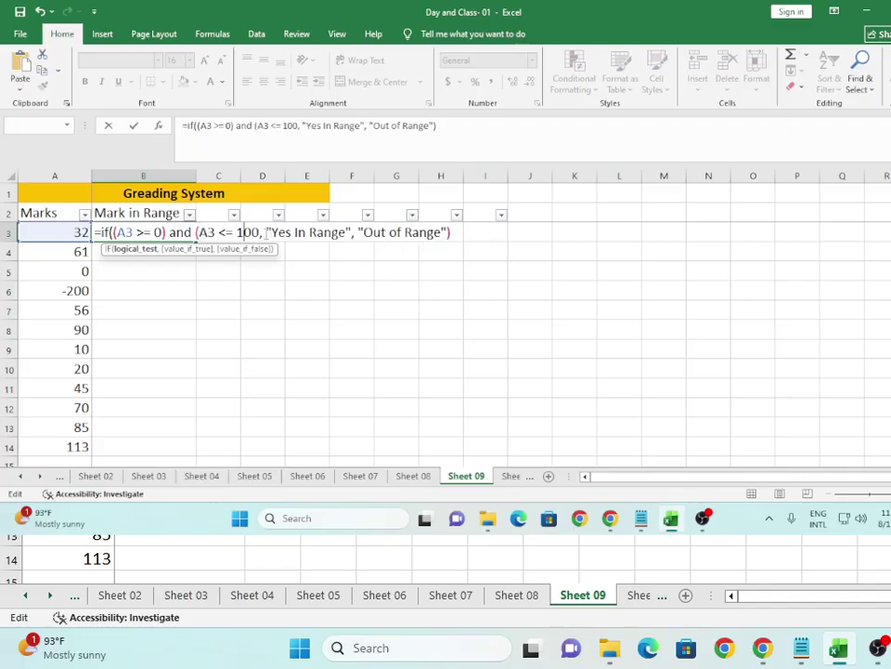
key("Right")
key("Right")
type(")")
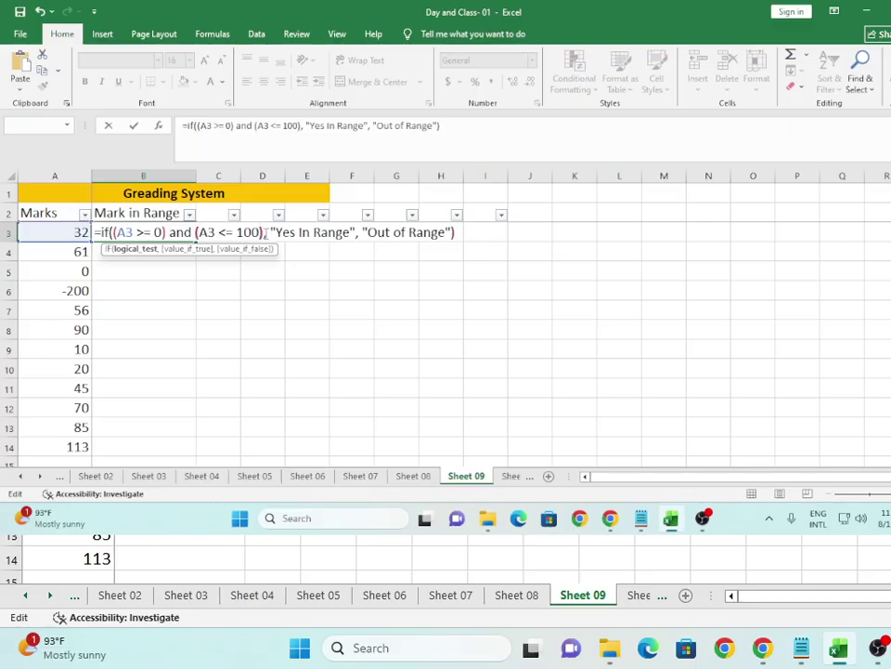
key("Return")
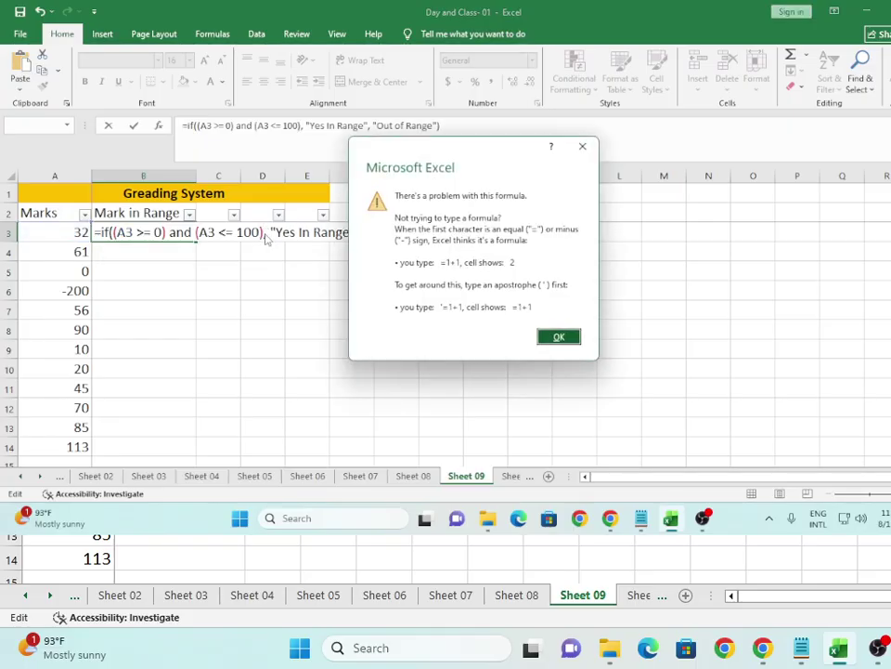
key("Return")
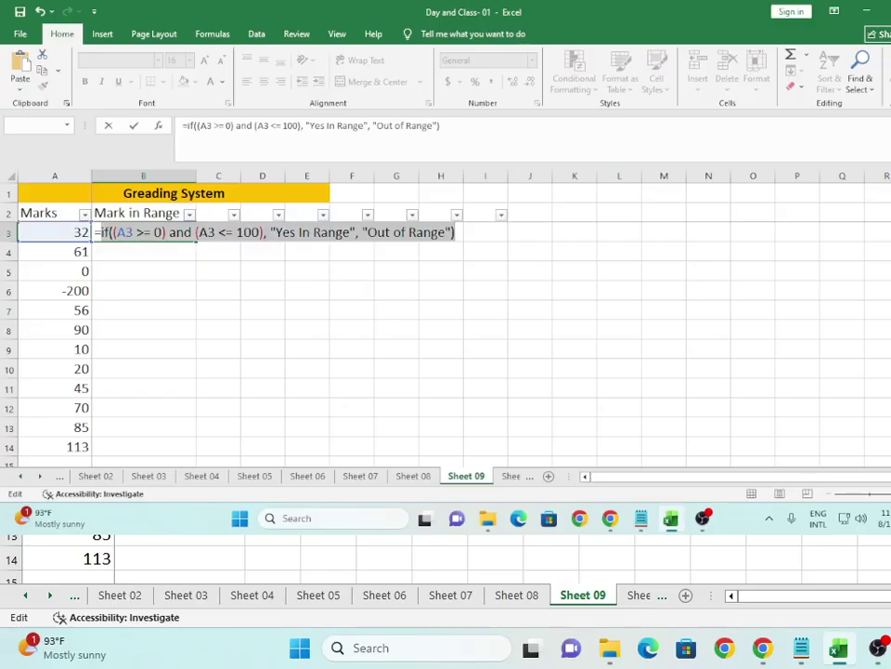
Step: Replace the cell reference in the second test by picking cell A3 on the sheet, and try to enter the B3 formula
left_click(325, 233)
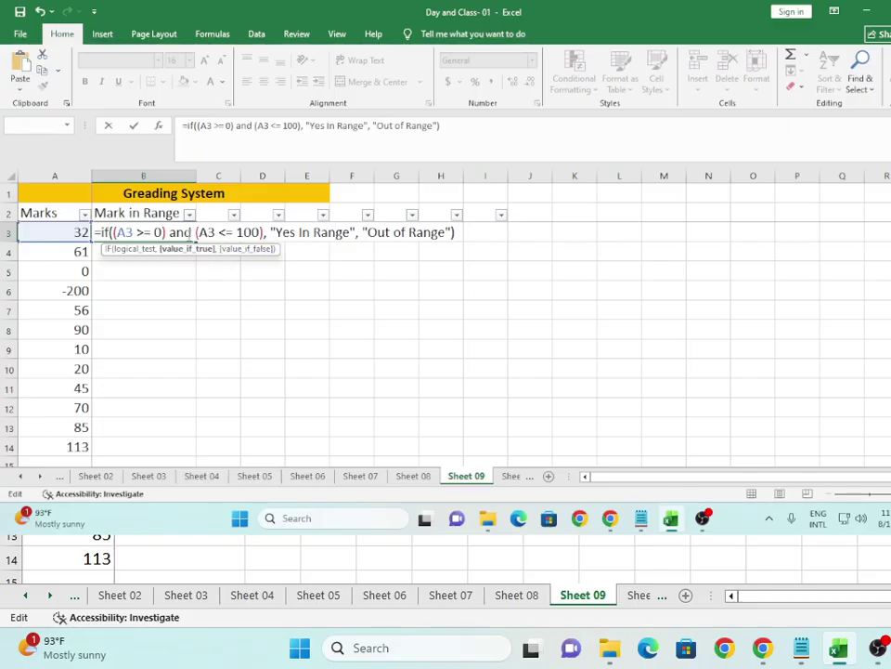
left_click(215, 232)
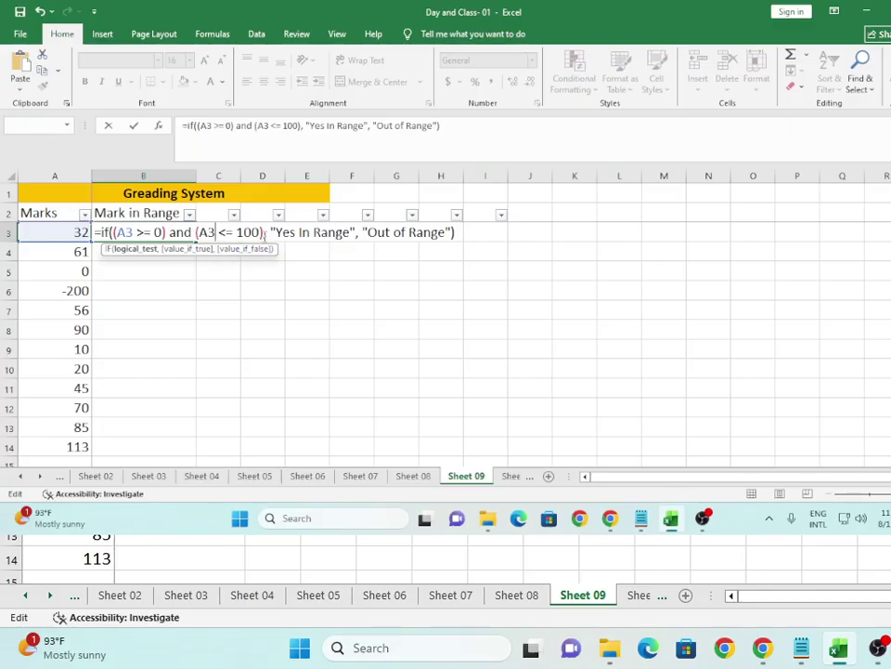
key("BackSpace")
key("BackSpace")
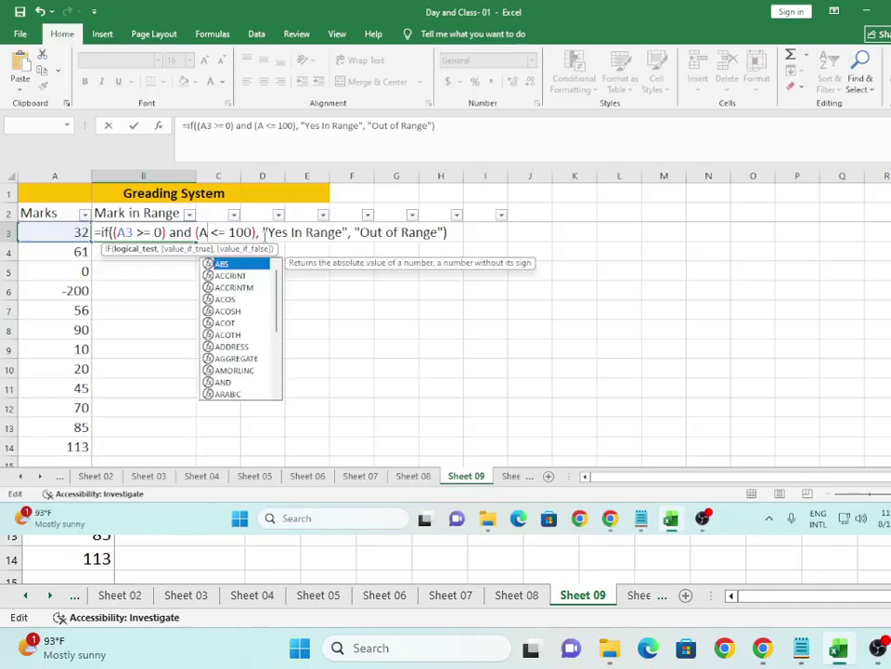
left_click(54, 232)
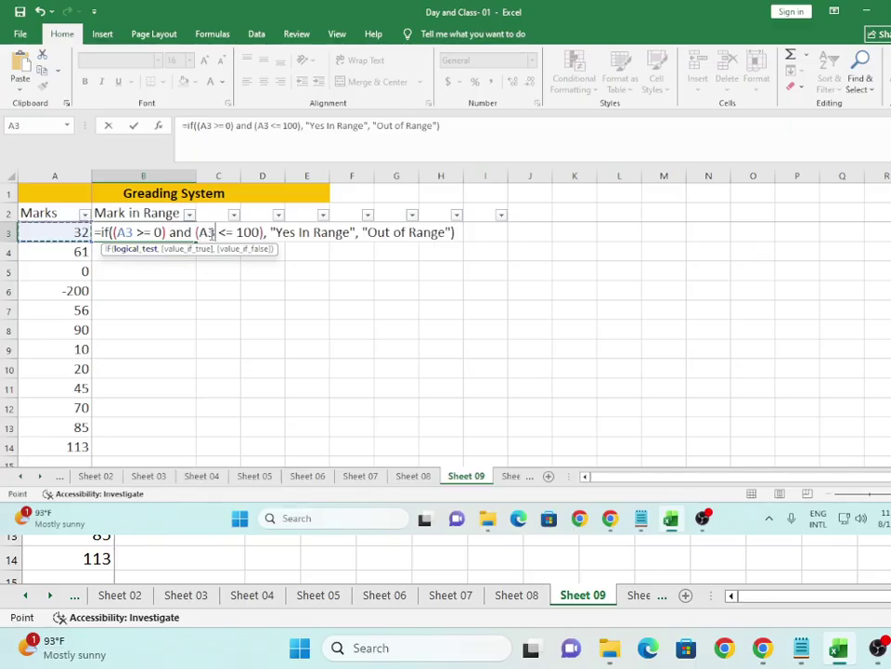
key("Return")
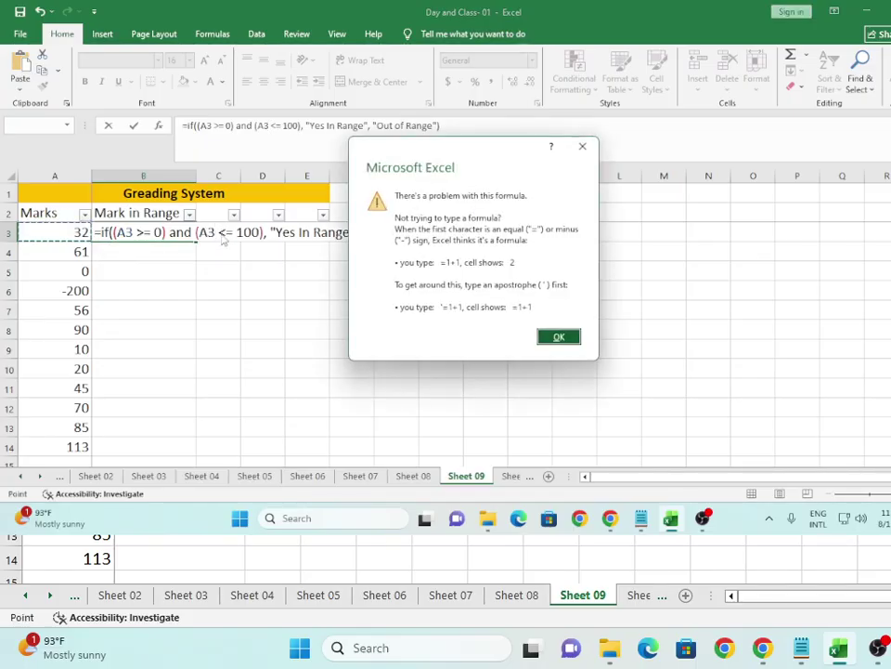
key("Return")
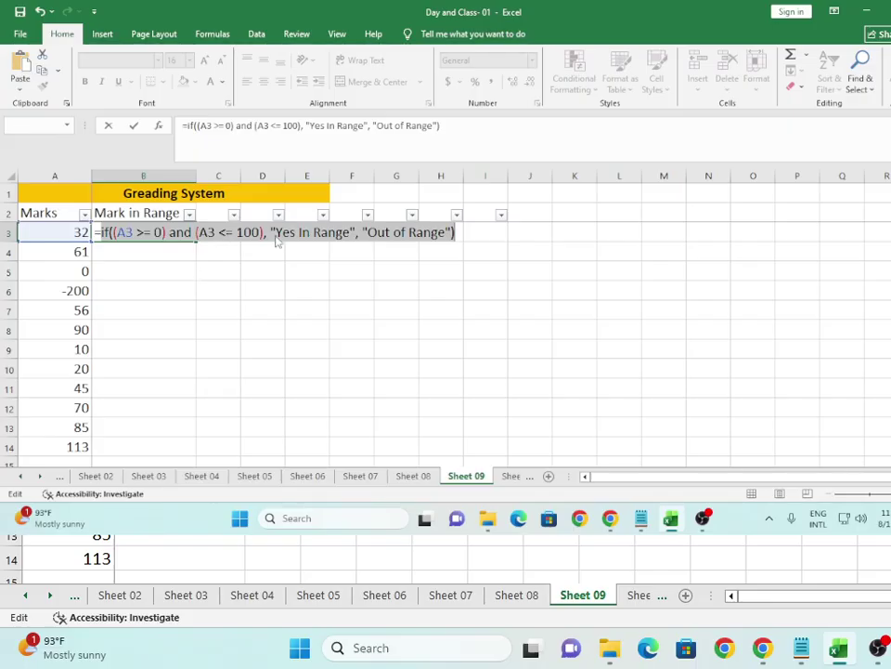
key("Return")
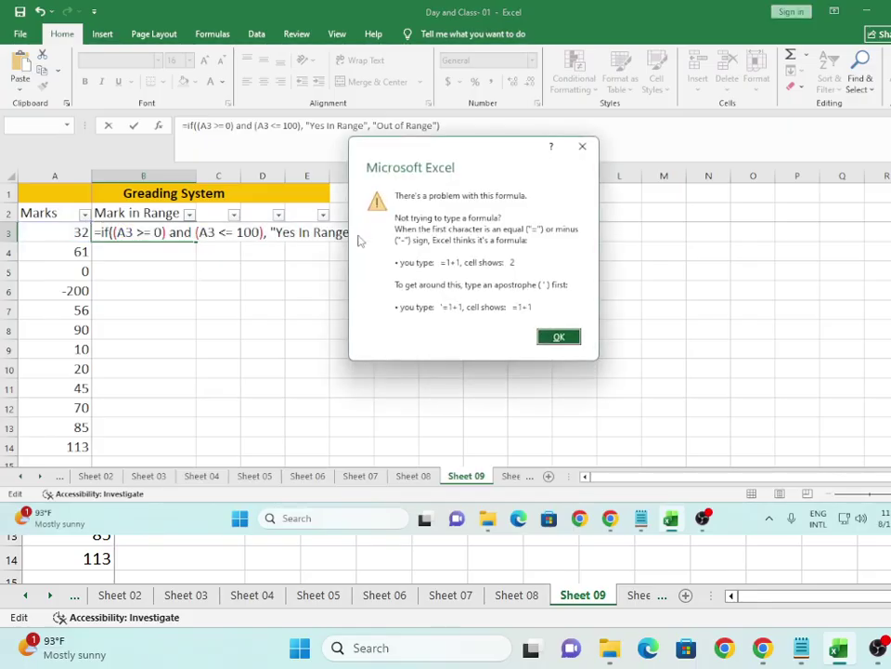
left_click(546, 335)
Step: Examine the B3 formula from its closing parenthesis back to the IF function name for the syntax error
left_click(442, 234)
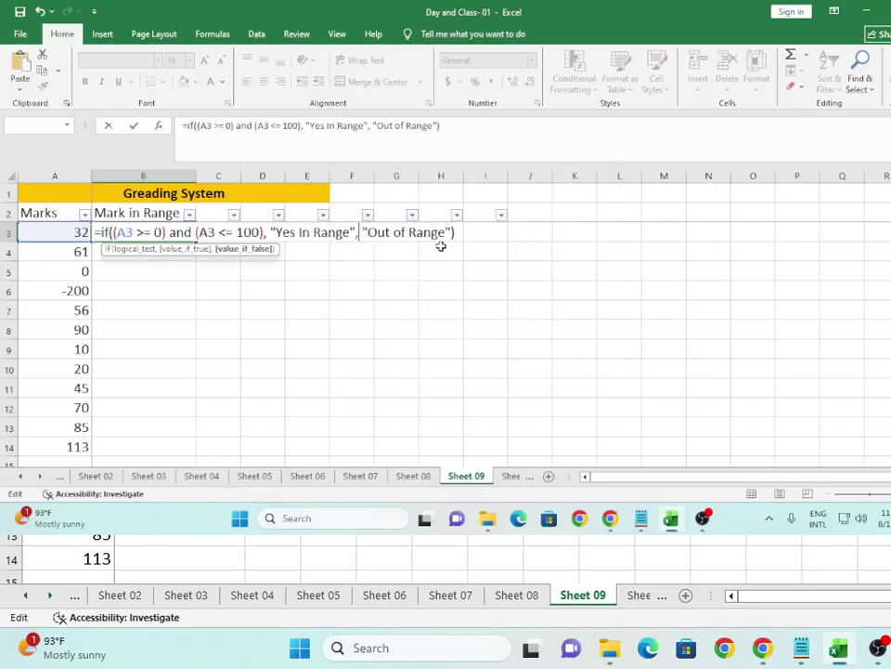
key("End")
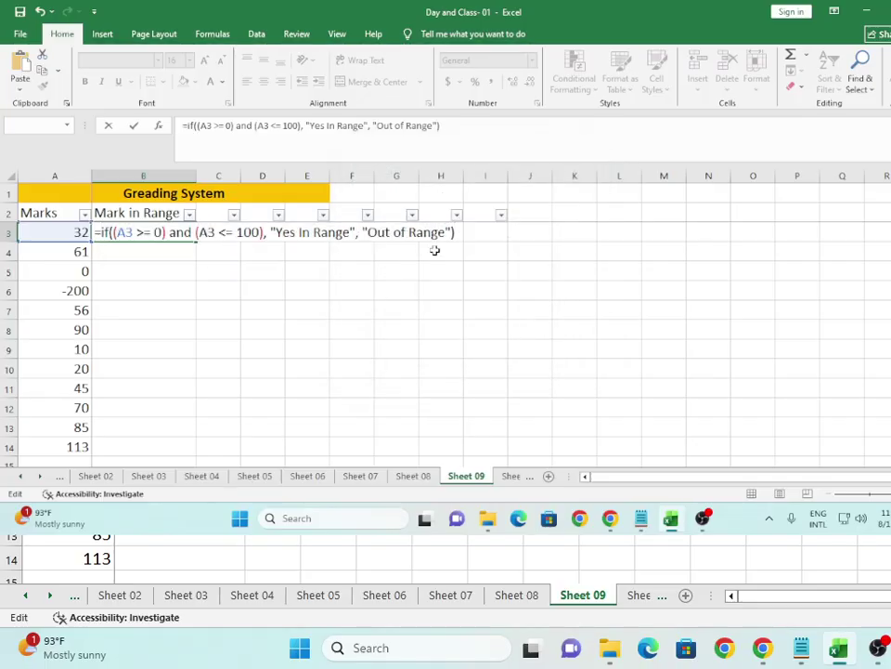
key("Left")
key("Left")
key("Left")
key("Left")
key("Left")
key("Left")
key("Left")
key("Left")
key("Left")
key("Left")
key("Left")
key("Left")
key("Left")
key("Left")
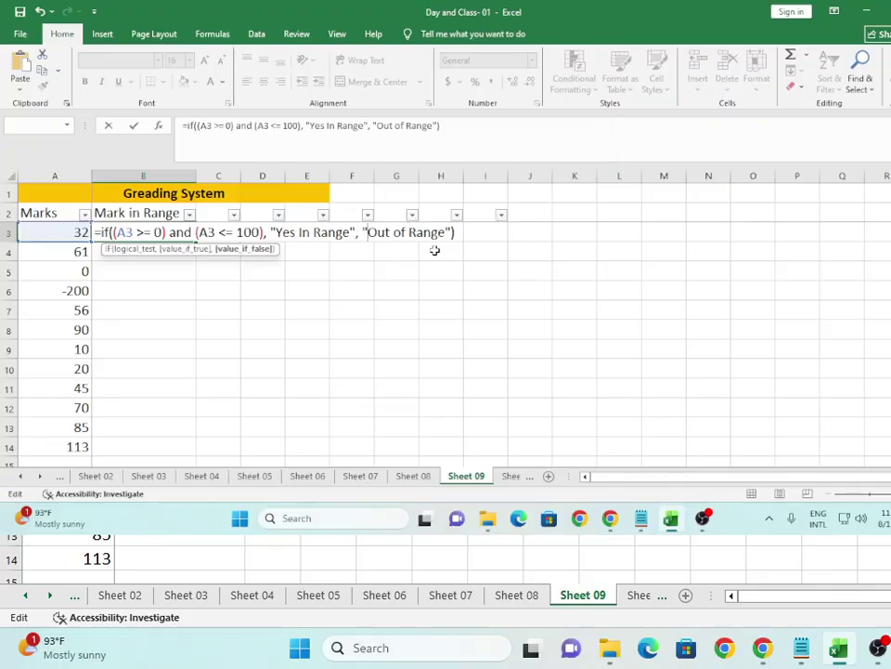
key("Left")
key("Left")
key("Left")
key("Left")
key("Left")
key("Left")
key("Left")
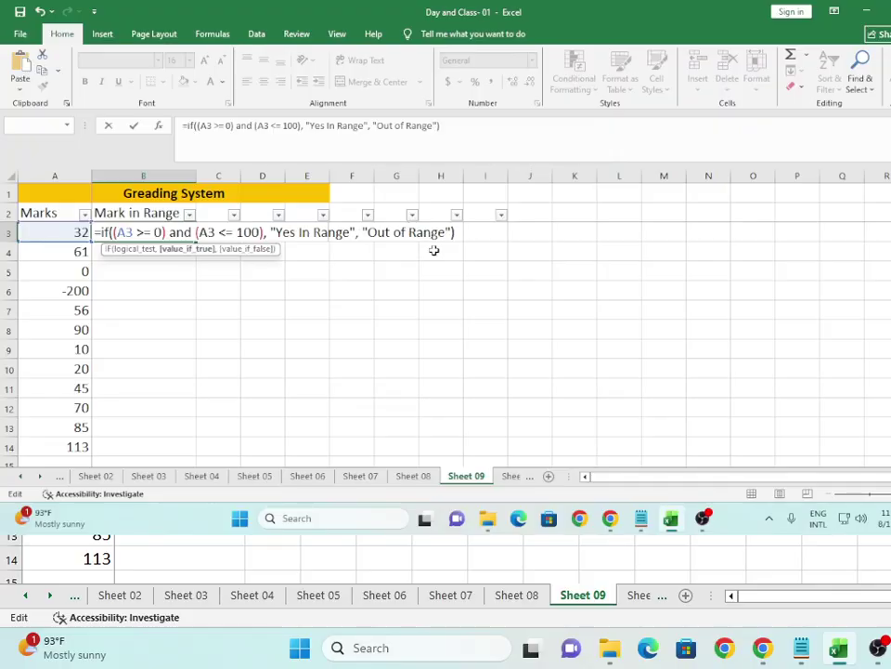
key("Left")
key("Left")
key("Left")
key("Left")
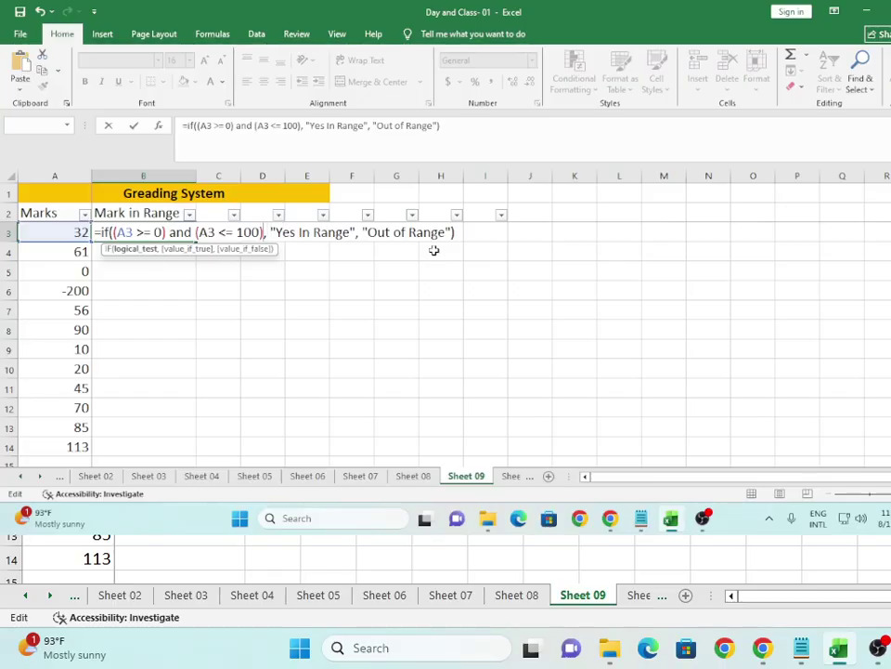
key("Left")
key("Left")
key("Left")
key("Left")
key("Left")
key("Left")
key("Left")
key("Left")
key("Left")
key("Left")
key("Left")
key("Left")
key("Left")
key("Left")
key("Left")
key("Left")
key("Left")
key("Left")
key("Left")
key("Left")
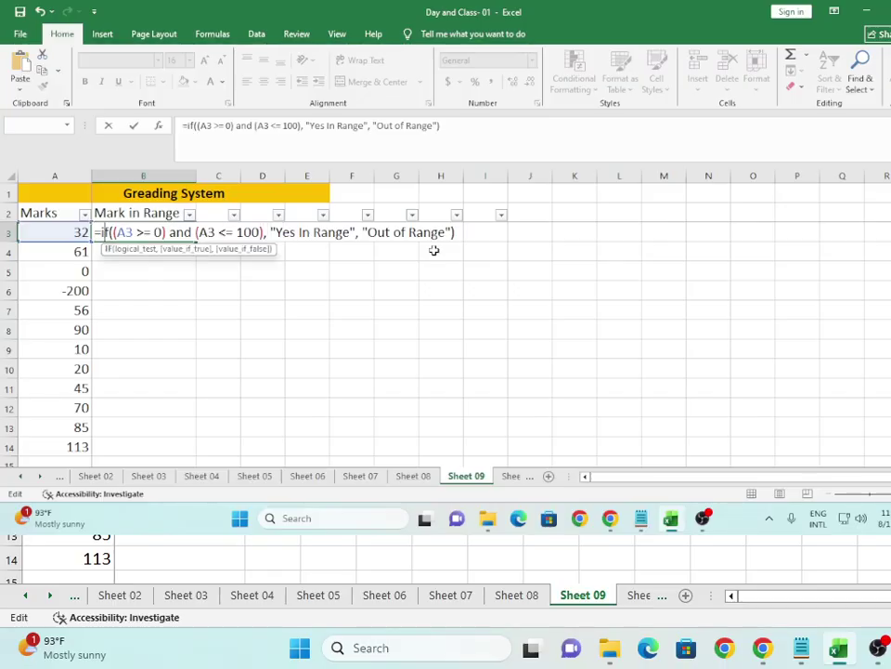
Step: Check the two parenthesised tests joined by "and" in the B3 formula, up to the value-if-true argument
key("Right")
key("Right")
key("Right")
key("Right")
key("Right")
key("Right")
key("Right")
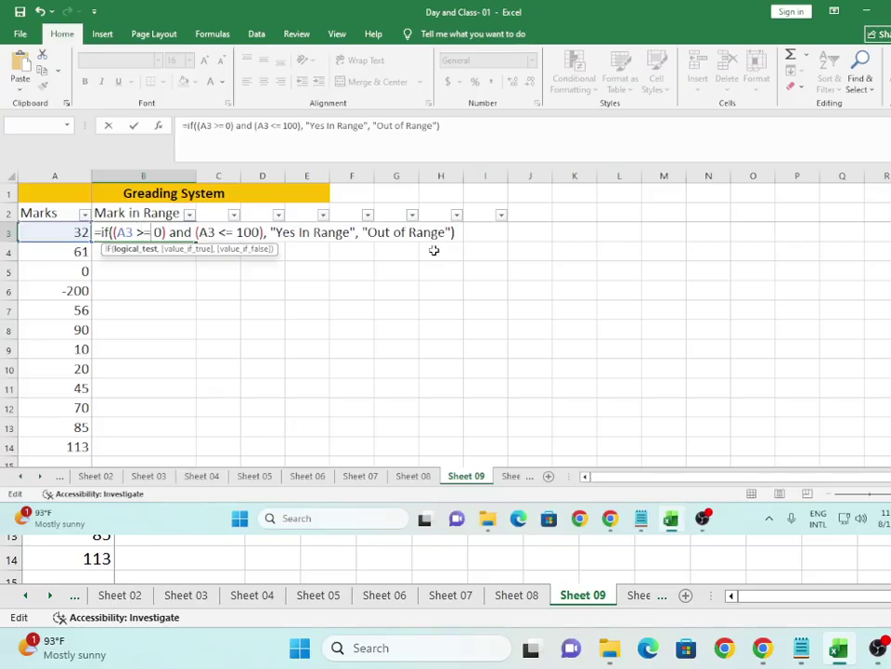
key("Right")
key("Right")
key("Right")
key("Right")
key("Right")
key("Right")
key("Right")
key("Right")
key("Right")
key("Right")
key("Right")
key("Right")
key("Right")
key("Right")
key("Right")
key("Right")
key("Right")
key("Right")
key("Right")
key("Right")
key("Right")
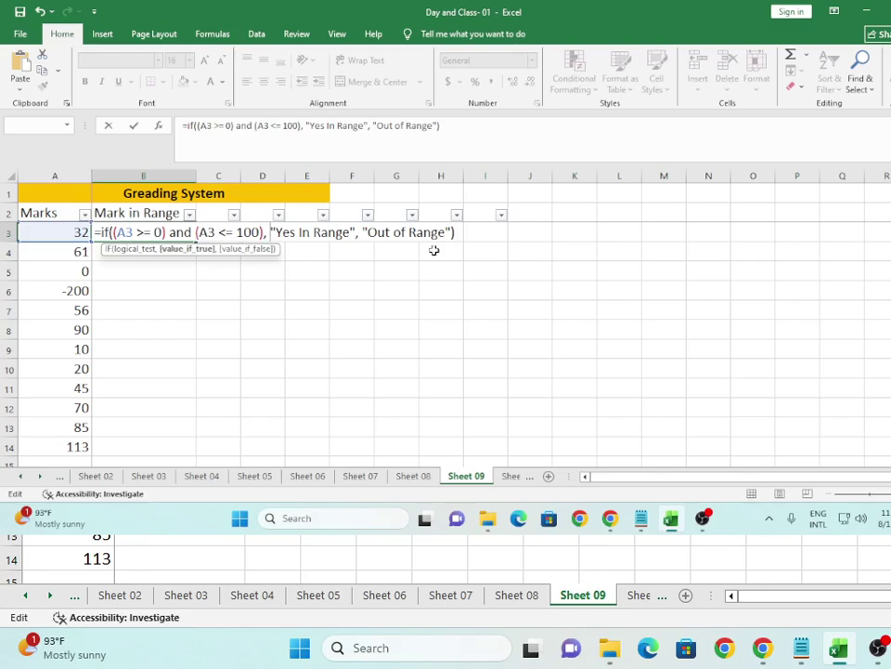
key("Left")
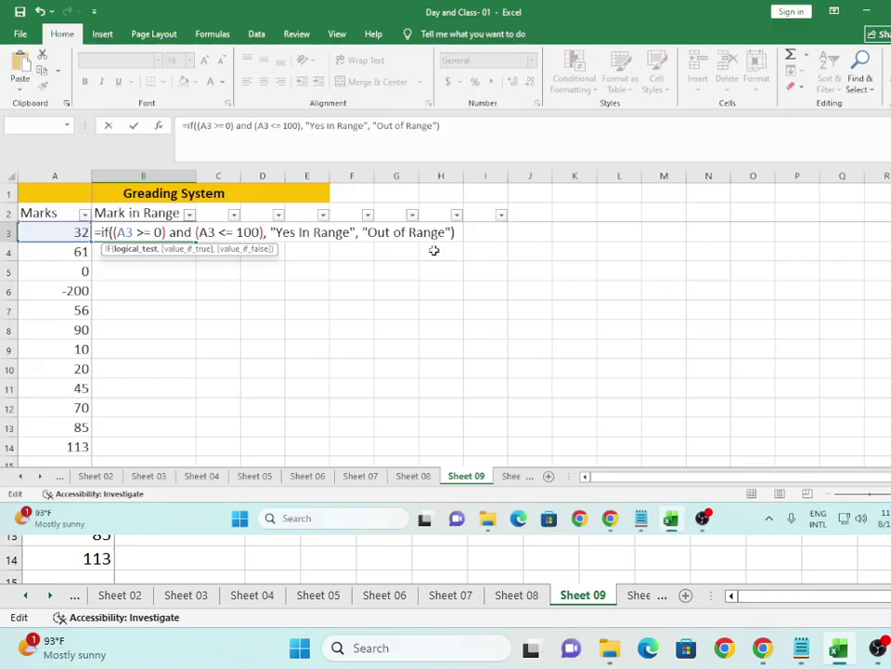
left_click(768, 474)
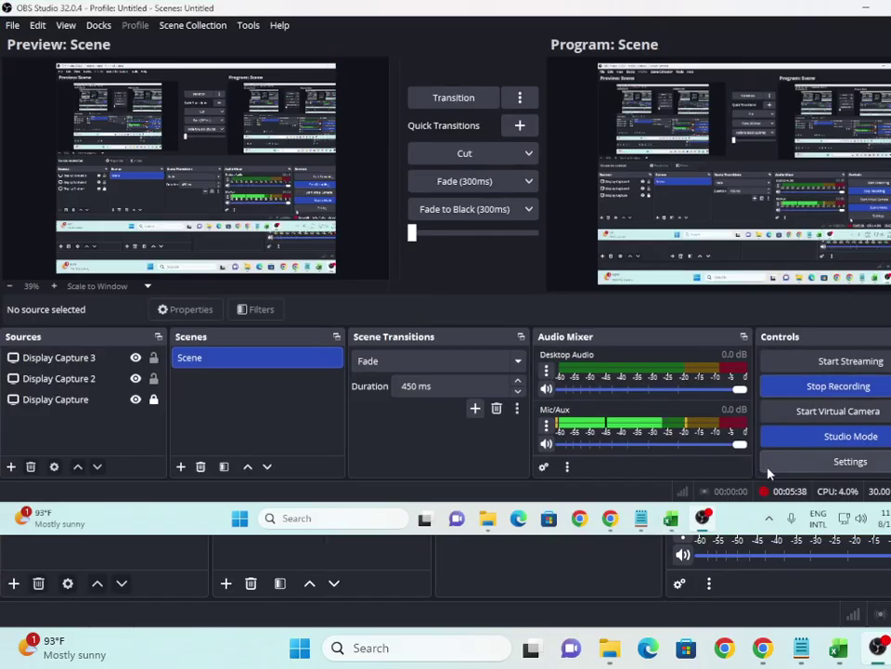
left_click(866, 9)
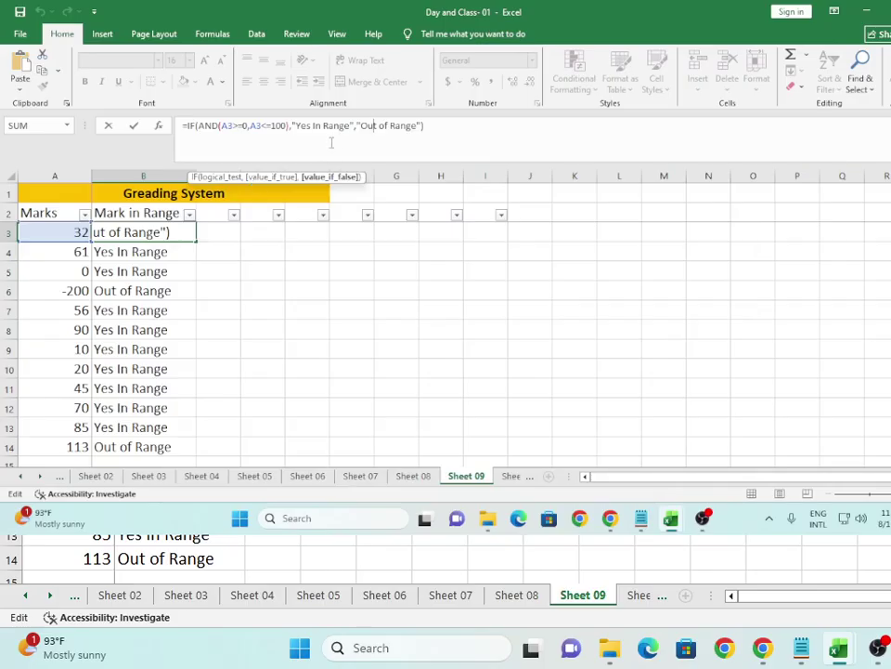
Step: Examine the logical test of the B3 formula, covering both AND conditions, A3>=0 and A3<=100
key("Left")
key("Left")
key("Left")
key("Left")
key("Left")
key("Left")
key("Left")
key("Left")
key("Left")
key("Left")
key("Left")
key("Left")
key("Left")
key("Left")
key("Left")
key("Left")
key("Left")
key("Left")
key("Left")
key("Left")
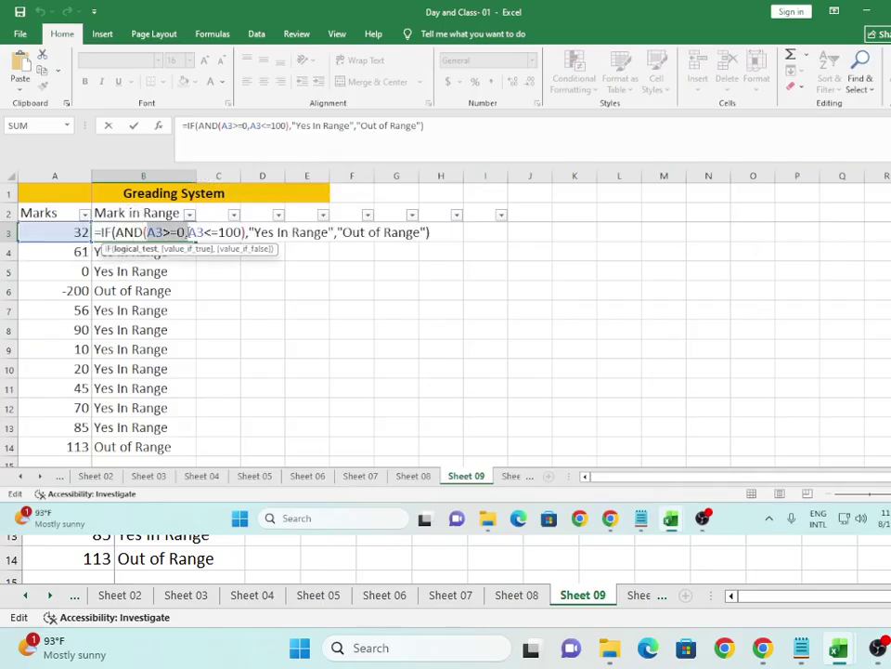
left_click(190, 233)
left_click_drag(191, 232, 243, 232)
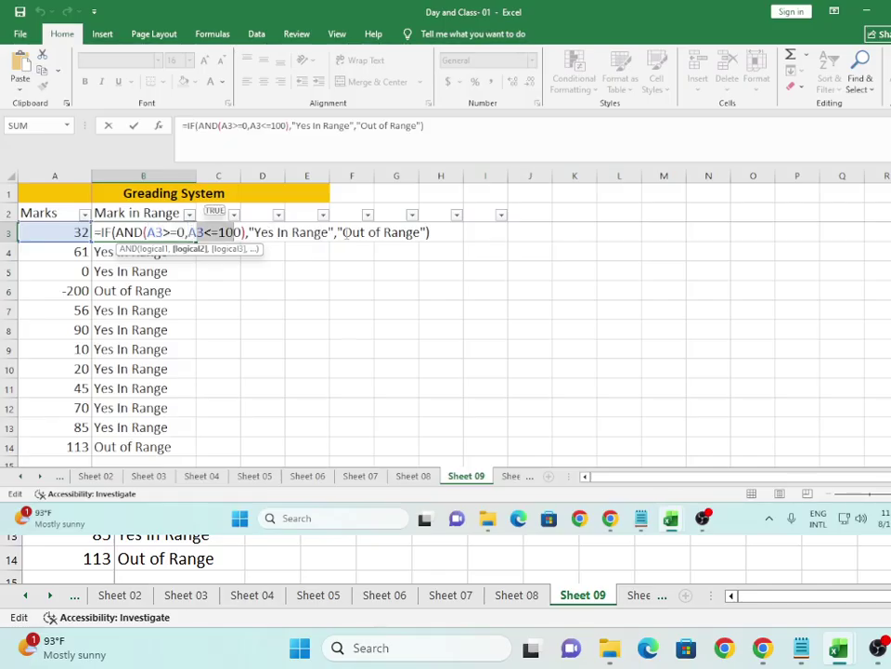
Step: Review how the two A3 comparisons inside AND relate to the value arguments of the B3 formula, and close the cell
left_click(164, 232)
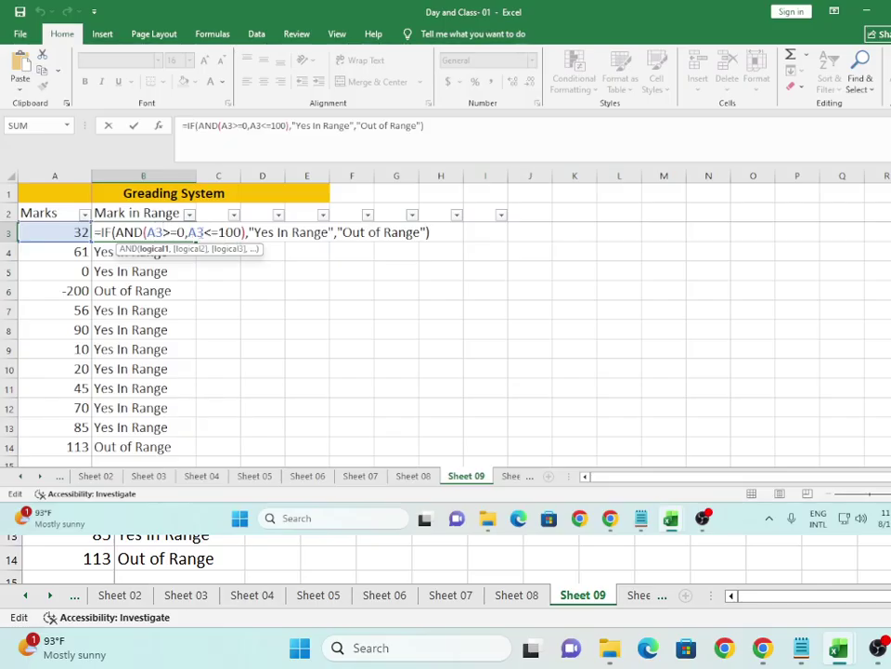
double_click(196, 232)
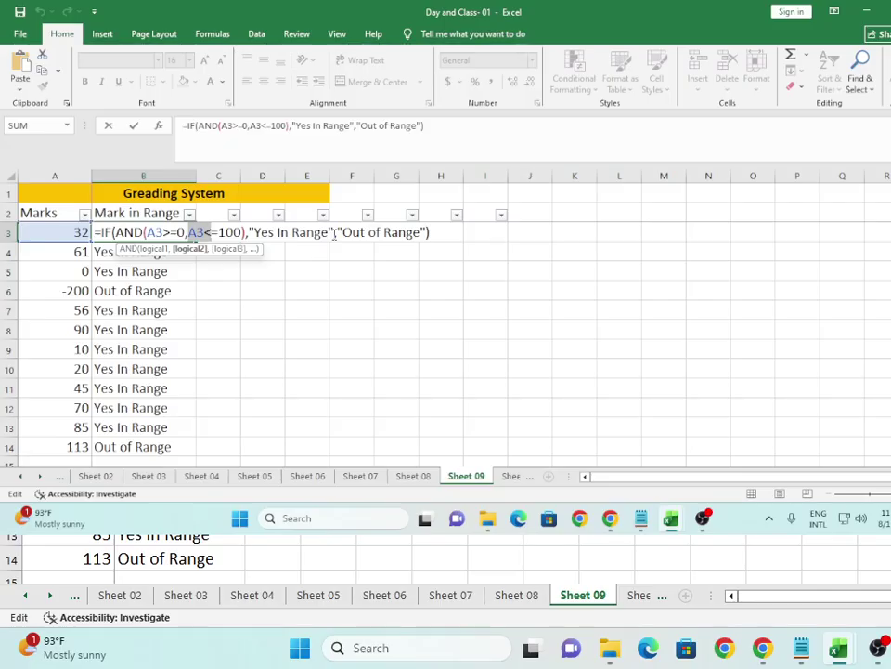
left_click(334, 233)
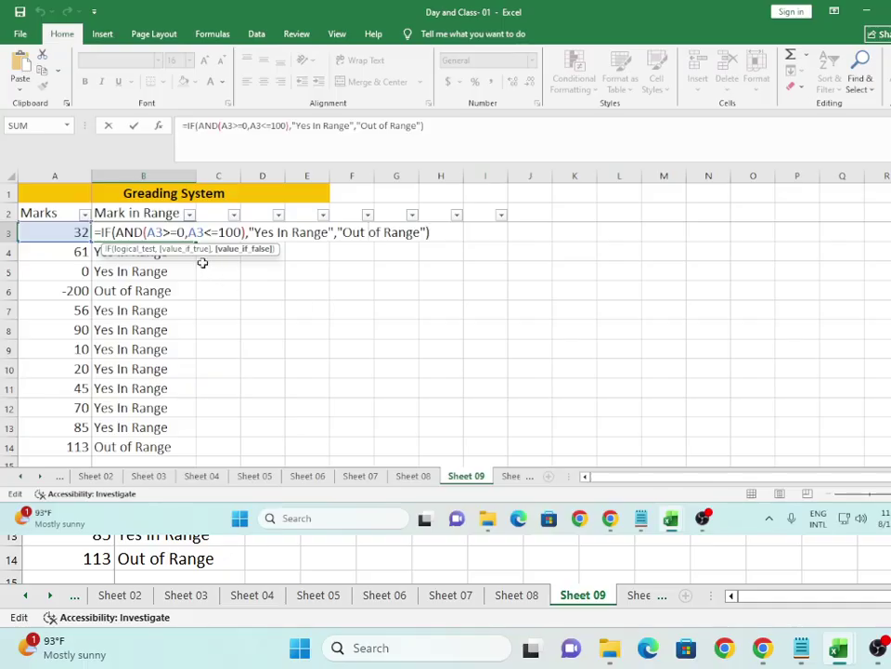
left_click_drag(146, 232, 243, 233)
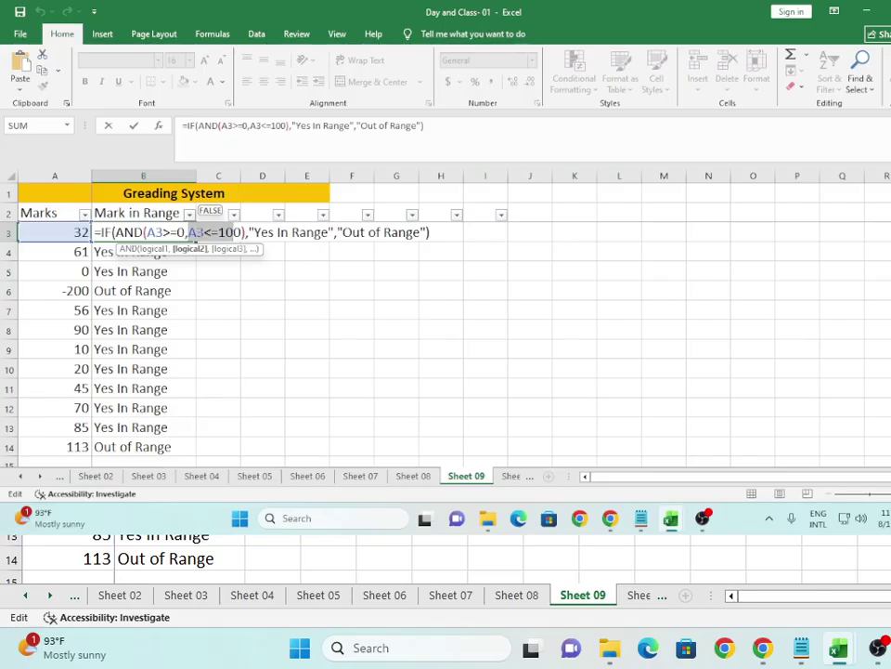
mouse_move(703, 518)
left_click(220, 232)
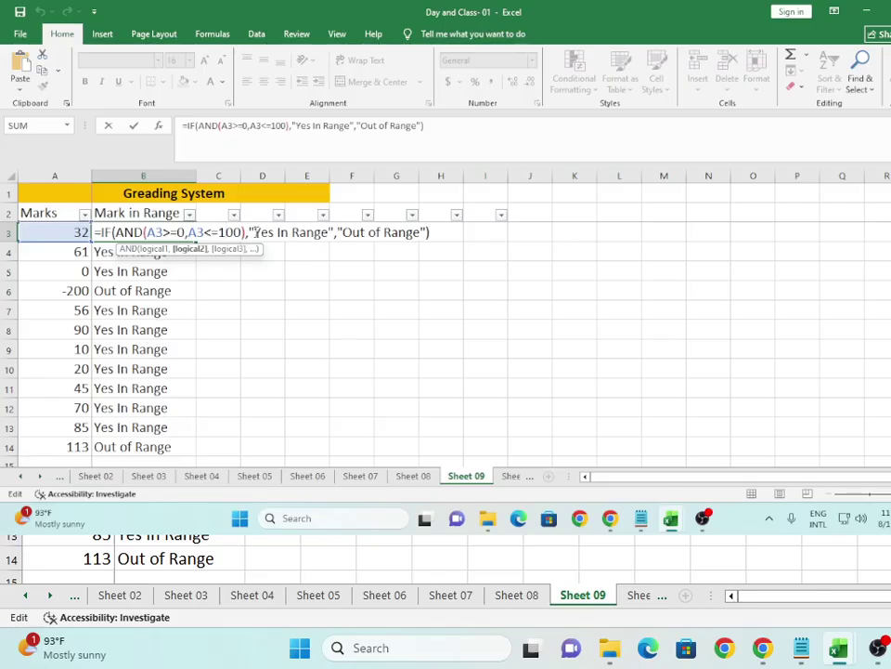
double_click(152, 232)
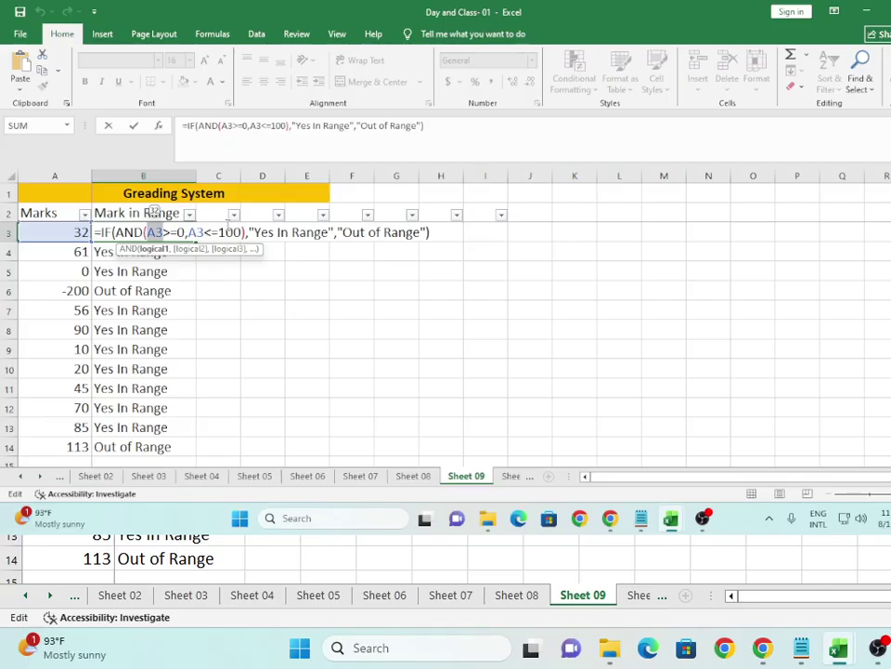
left_click(211, 231)
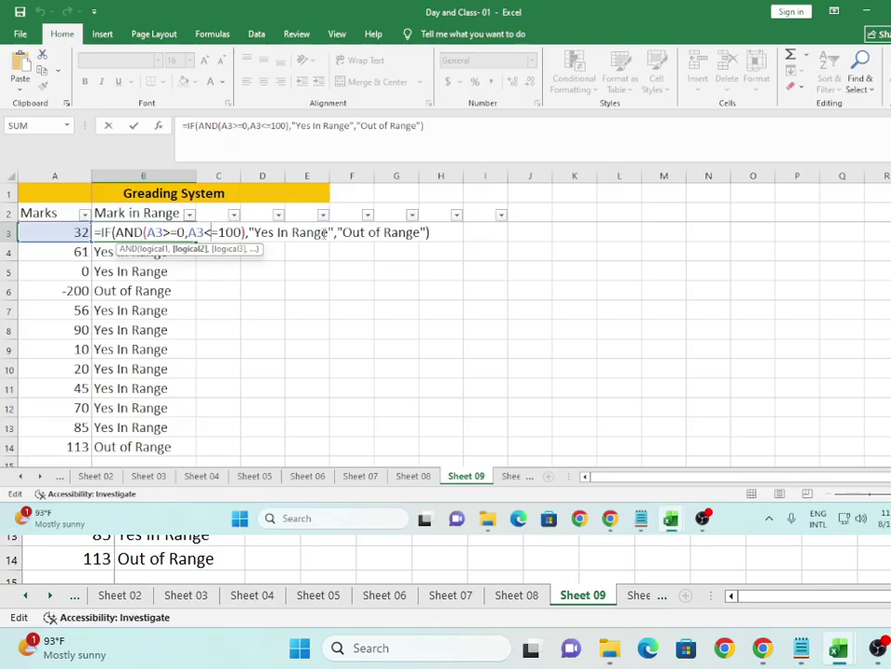
left_click(96, 231)
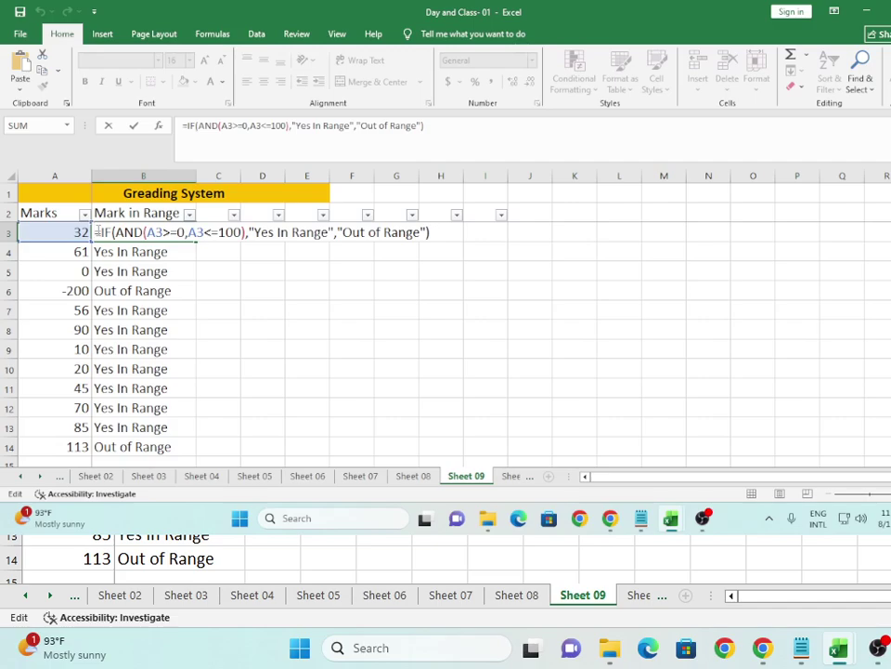
key("Return")
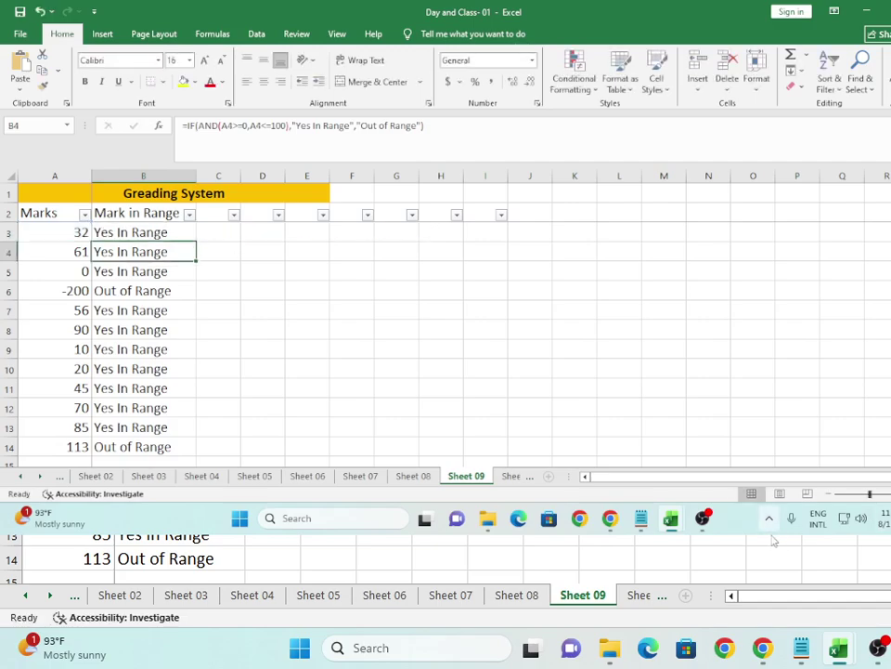
left_click(708, 520)
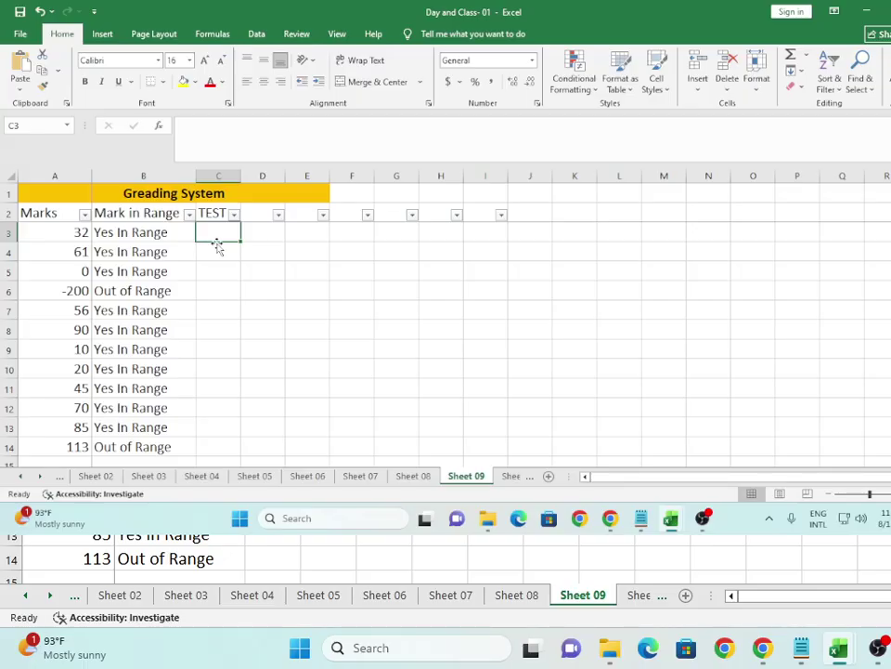
Step: Start an IF formula in C3 with the logical test OR(A3 < 0, A3 > 100), referencing the mark in A3
type("=IF")
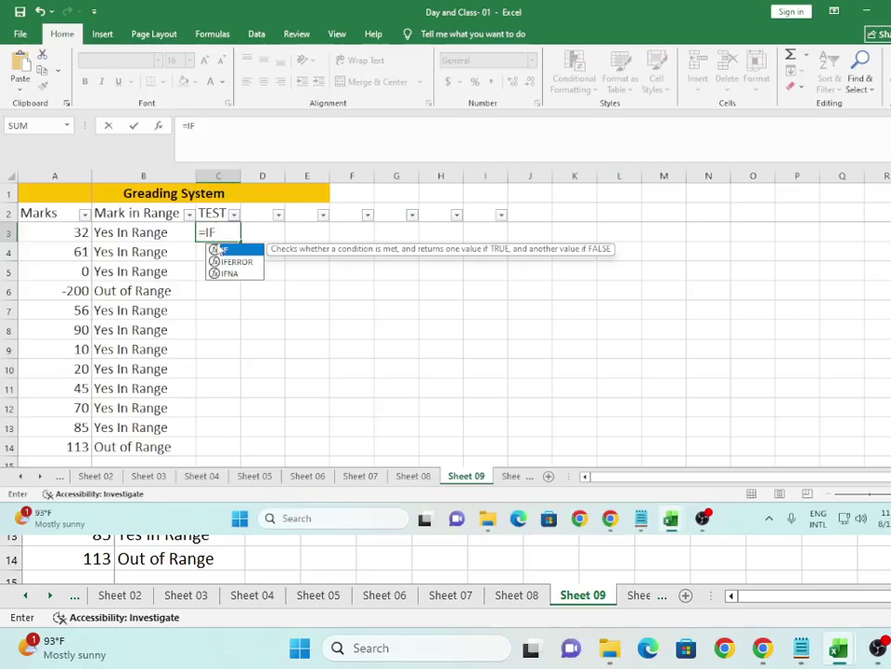
type("(")
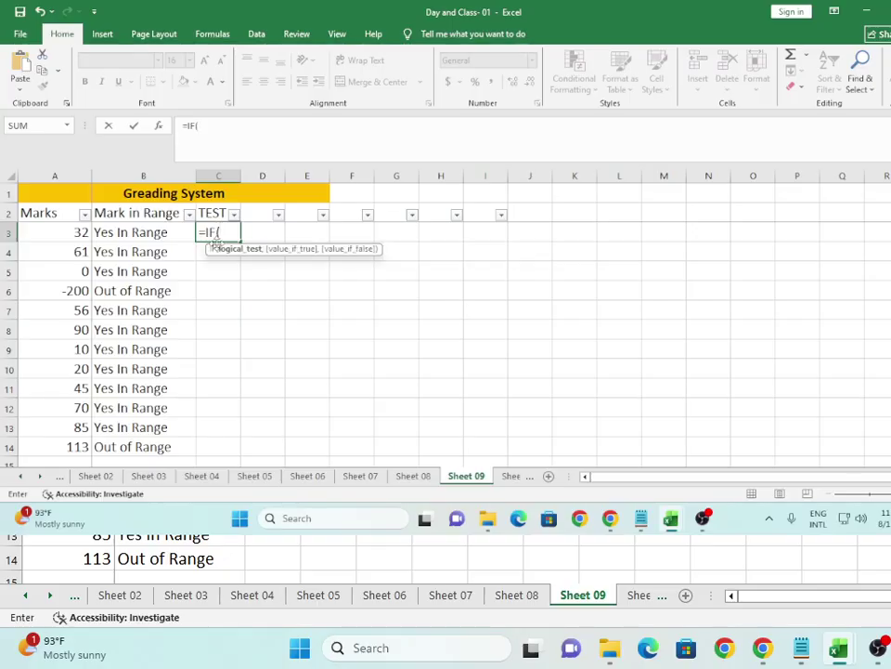
type("OR(")
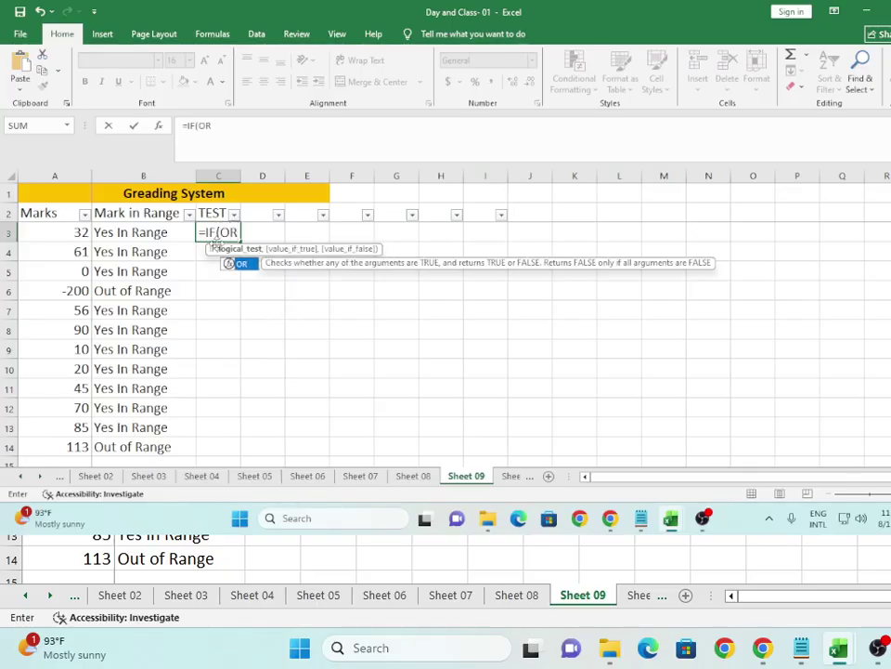
left_click(77, 234)
type("<")
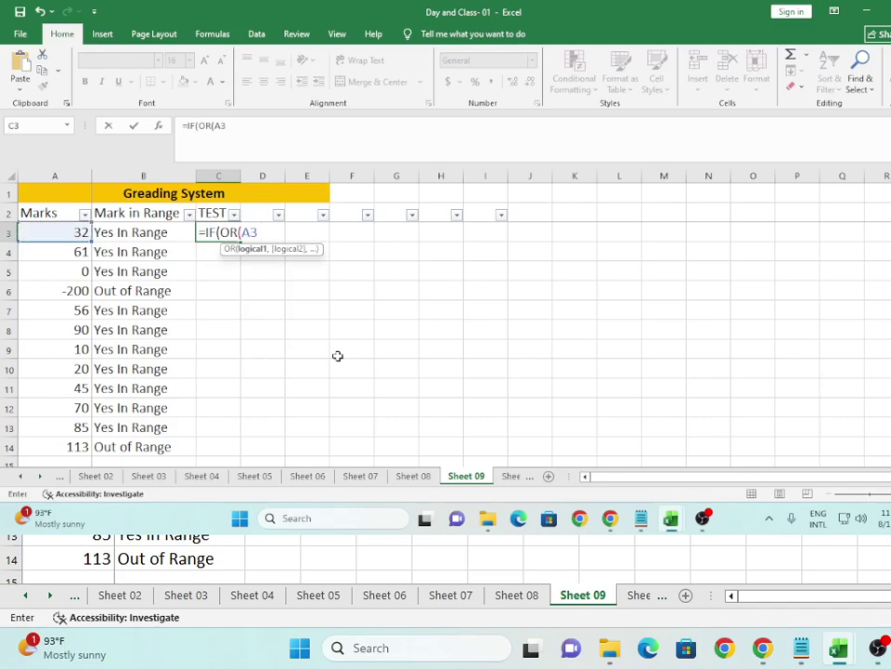
type(" 0,")
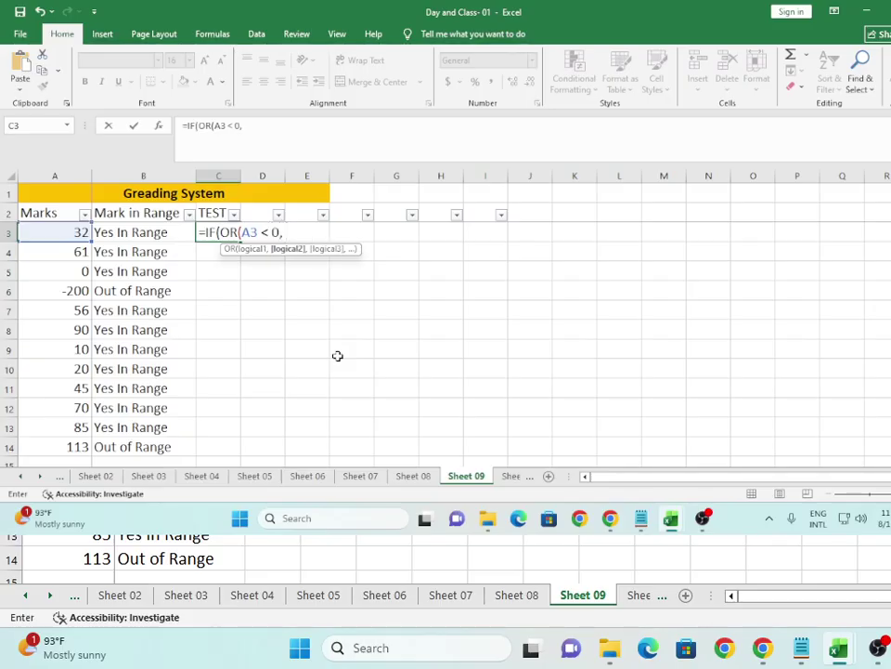
left_click(74, 231)
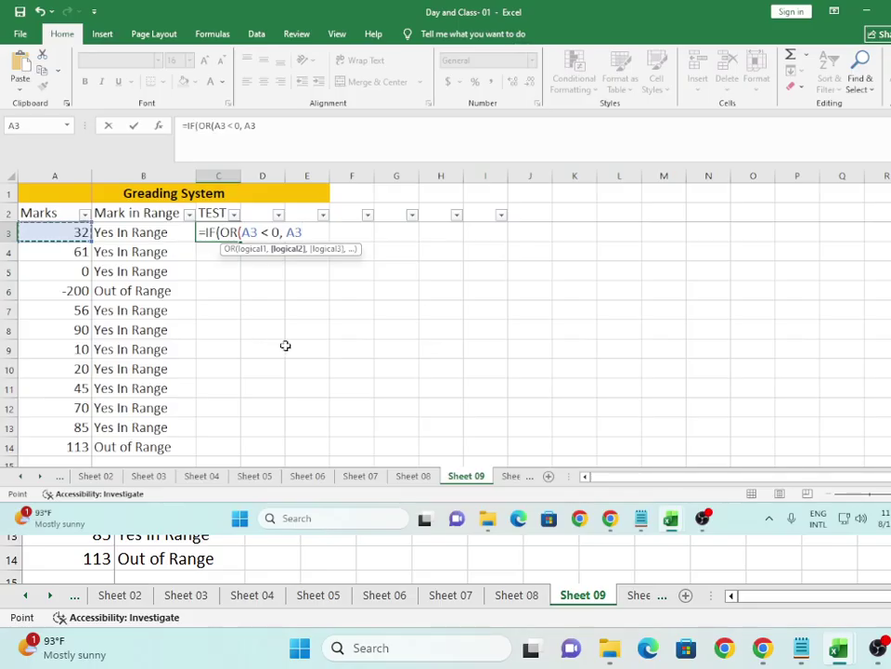
type(">")
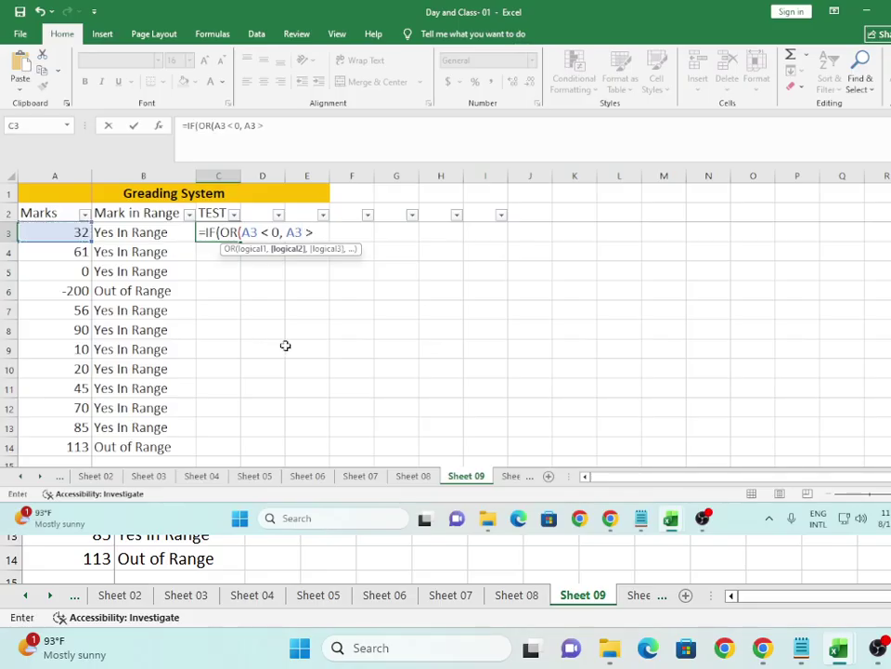
type(" 100)")
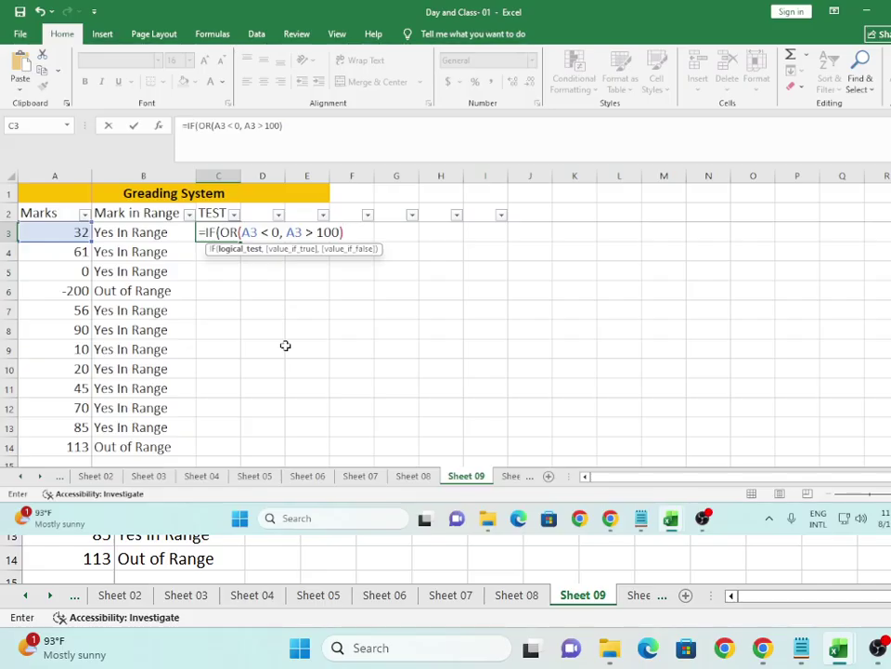
left_click_drag(242, 232, 344, 232)
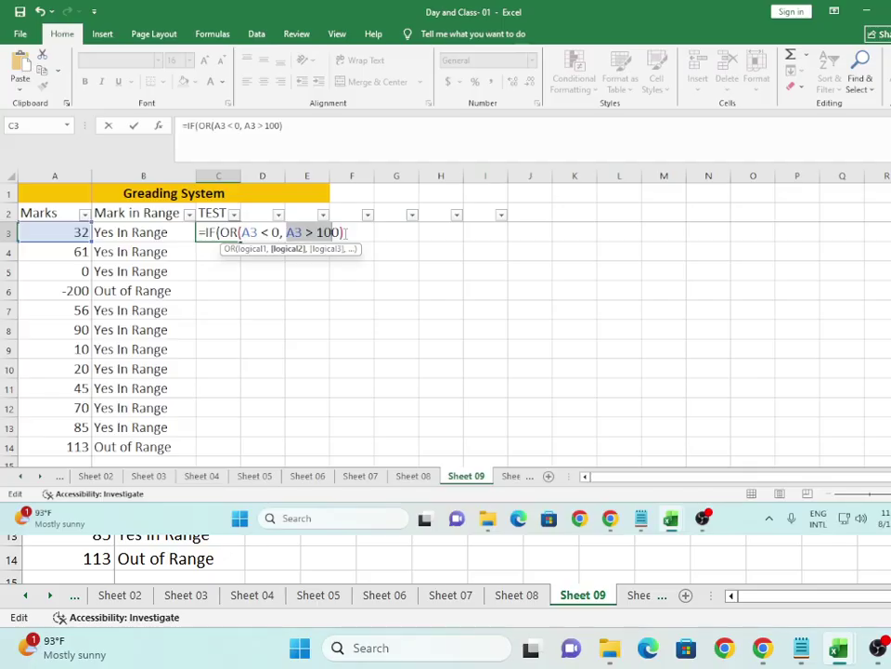
left_click(349, 232)
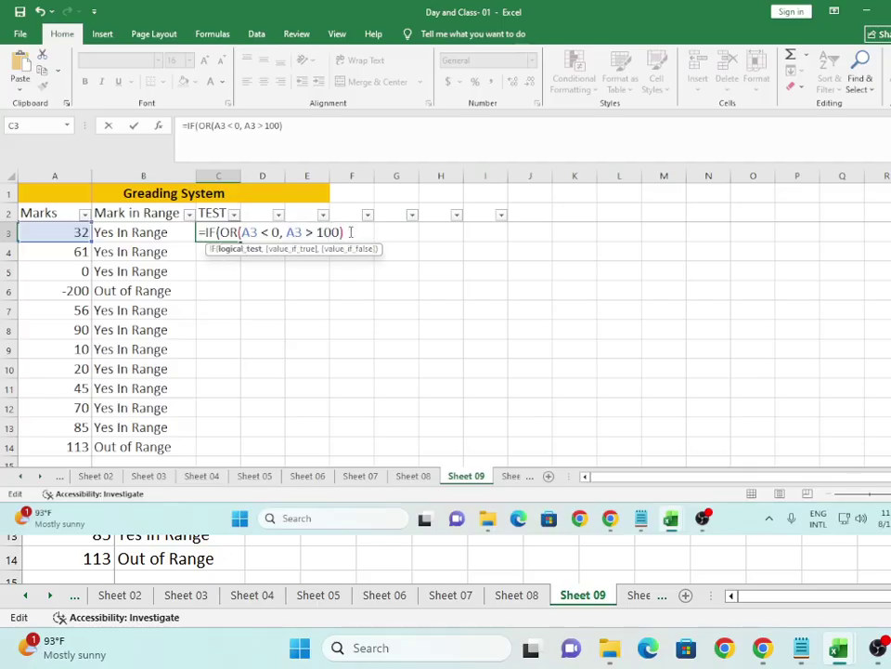
Step: Add "YES" as the value if true and enter the C3 formula without a value-if-false argument
type(", \"\"")
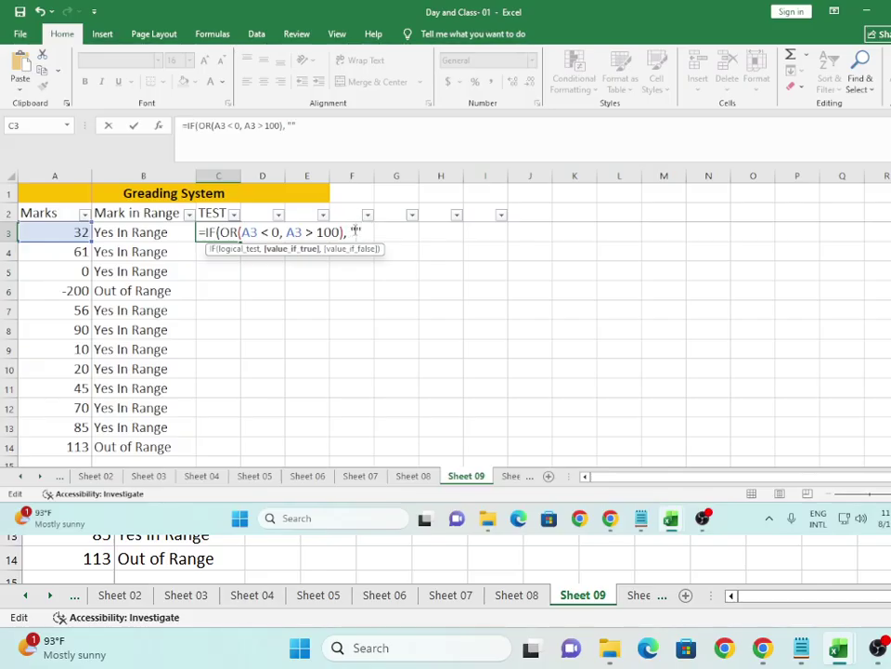
type("yi")
key("BackSpace")
key("BackSpace")
type("YES\")")
key("Return")
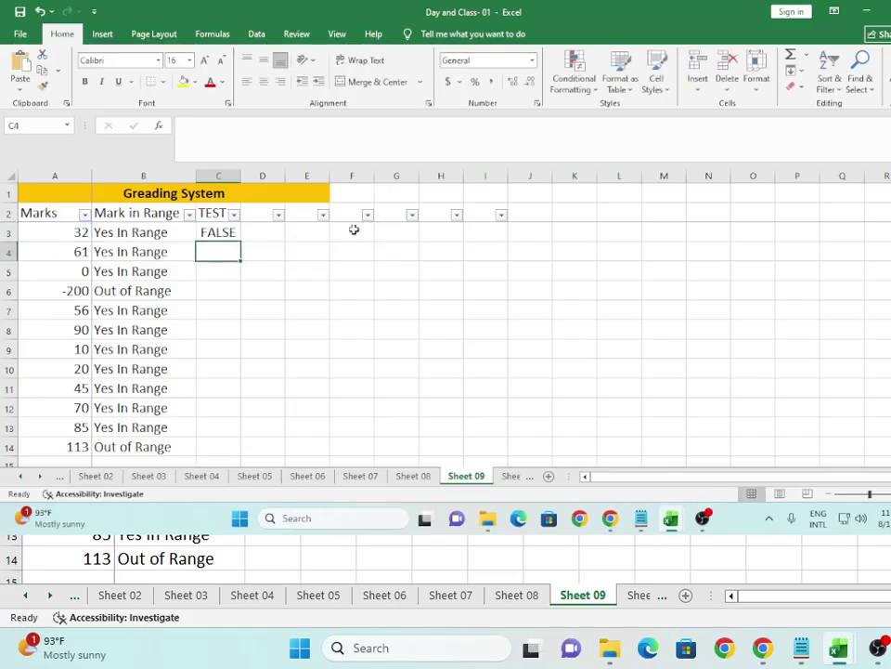
Step: Fill the C3 formula down through C14 and check the results against the marks in A6 and A14
left_click(210, 234)
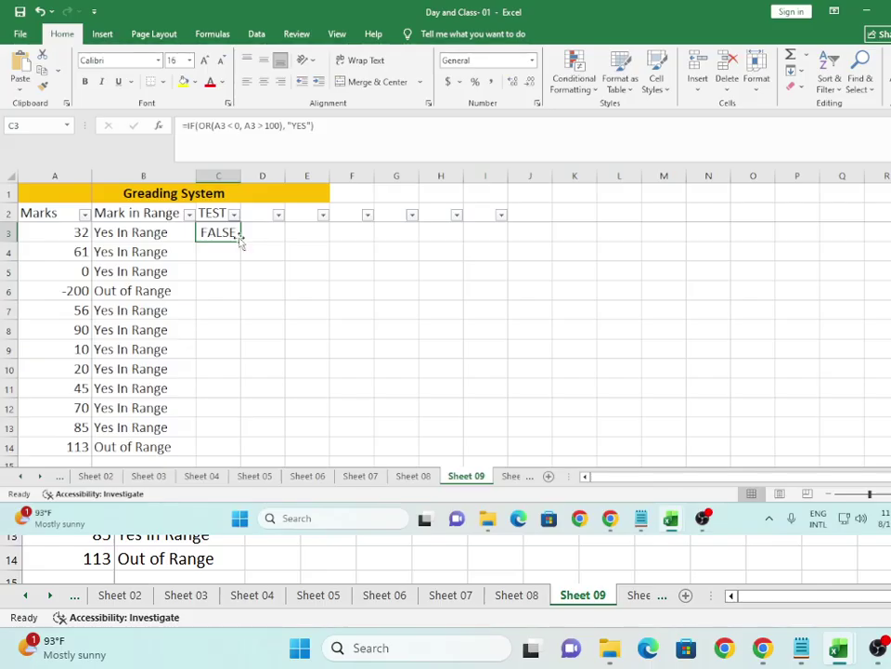
left_click_drag(239, 239, 251, 455)
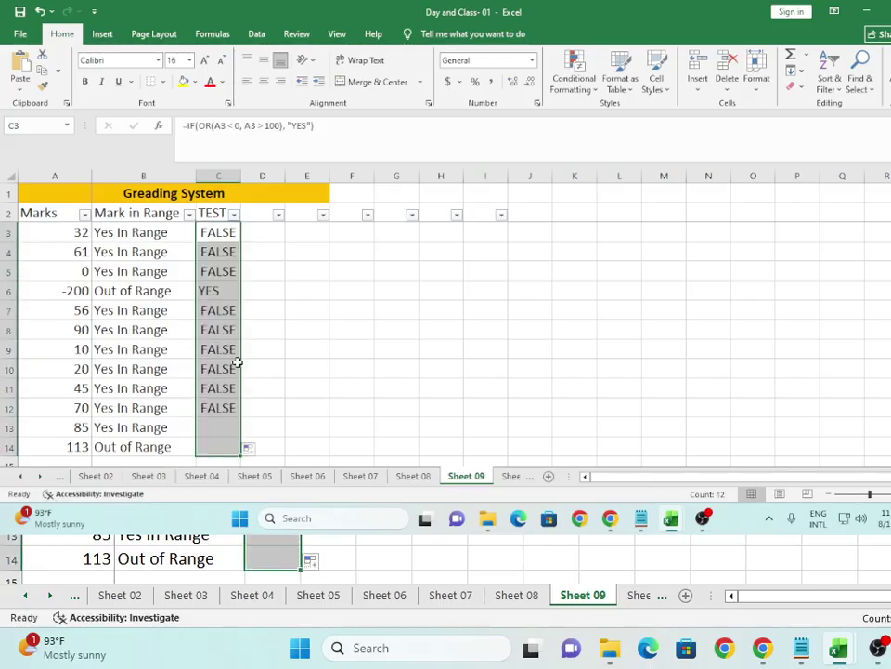
left_click(209, 290)
left_click(65, 290)
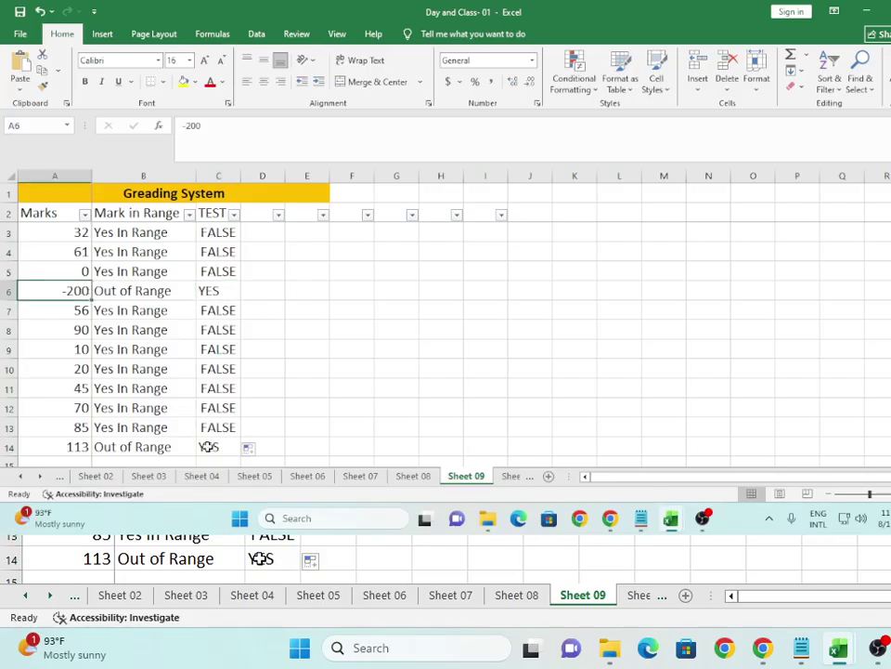
left_click(202, 447)
left_click(83, 446)
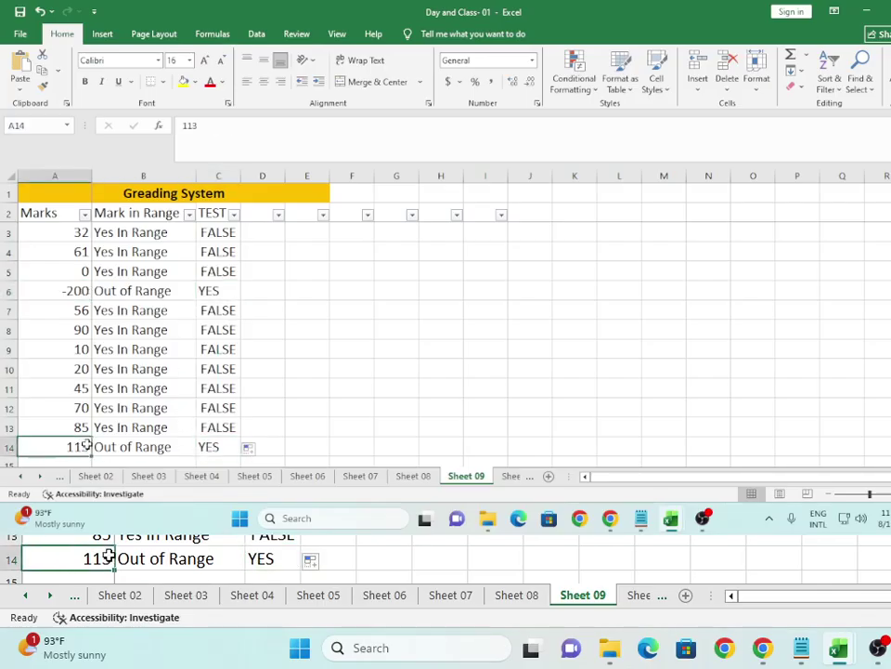
Step: Examine the OR conditions A3 < 0 and A3 > 100 in the C3 formula, and close the cell
left_click(217, 235)
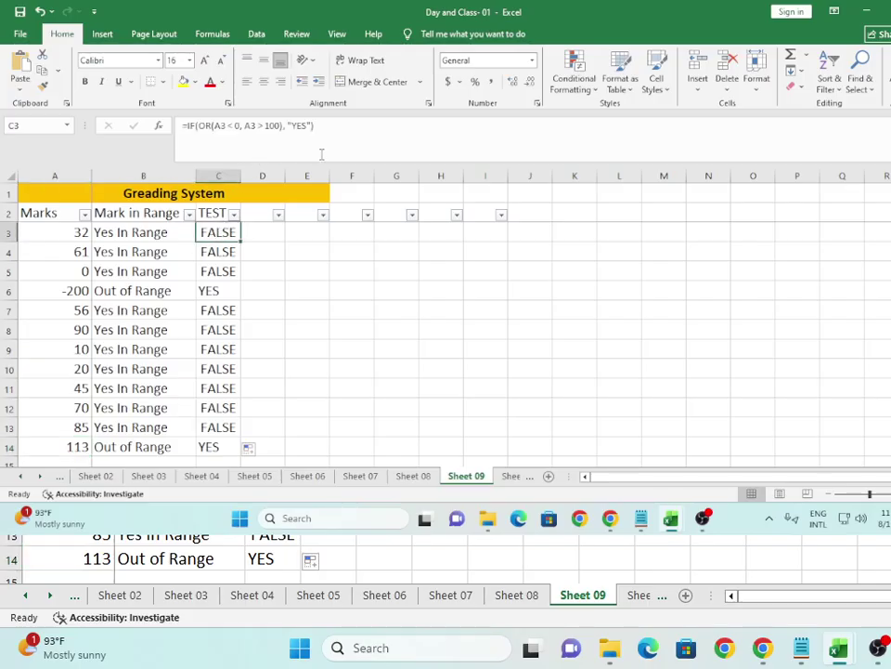
left_click(334, 141)
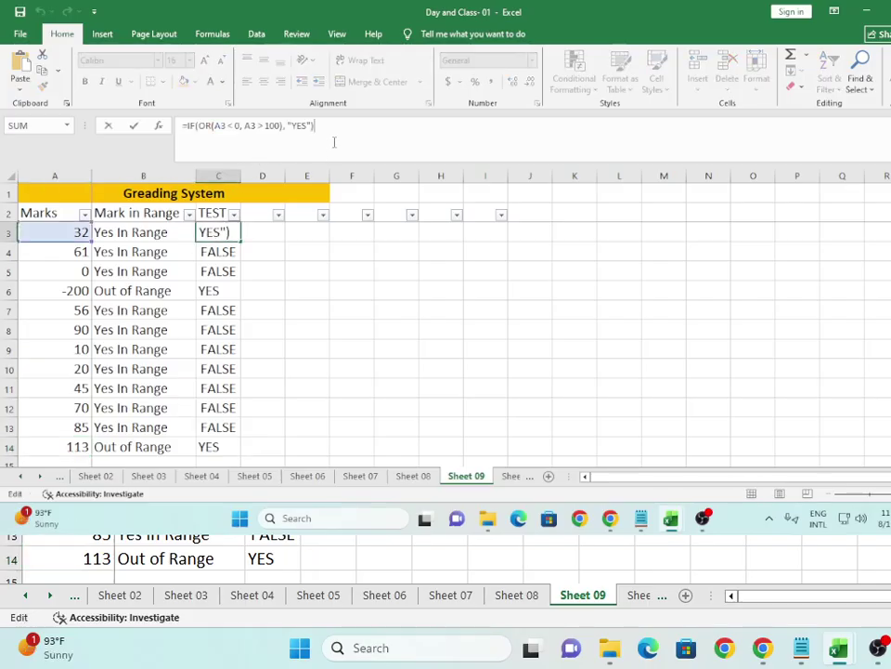
double_click(214, 233)
left_click(244, 234)
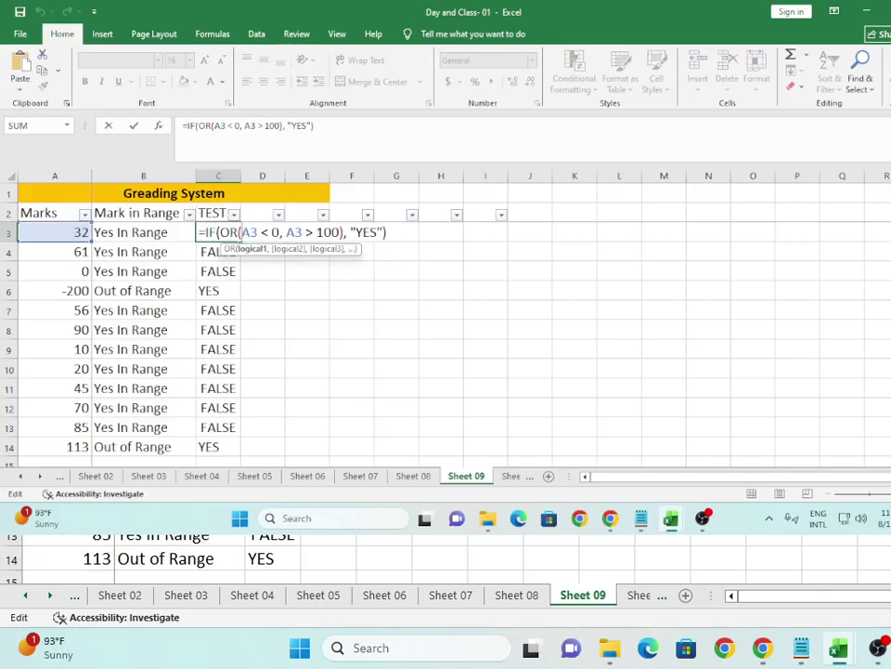
left_click_drag(241, 233, 284, 256)
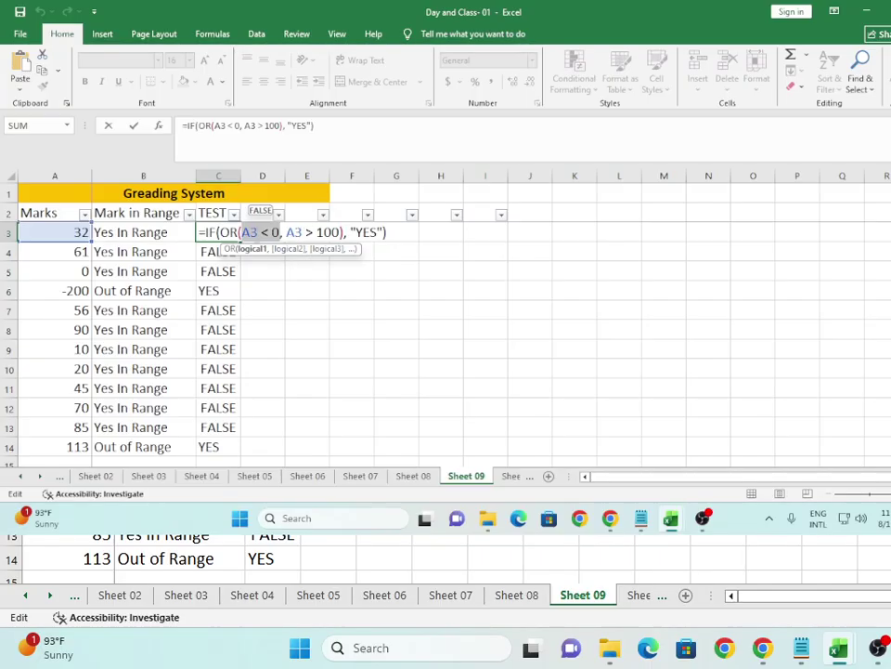
left_click(308, 234)
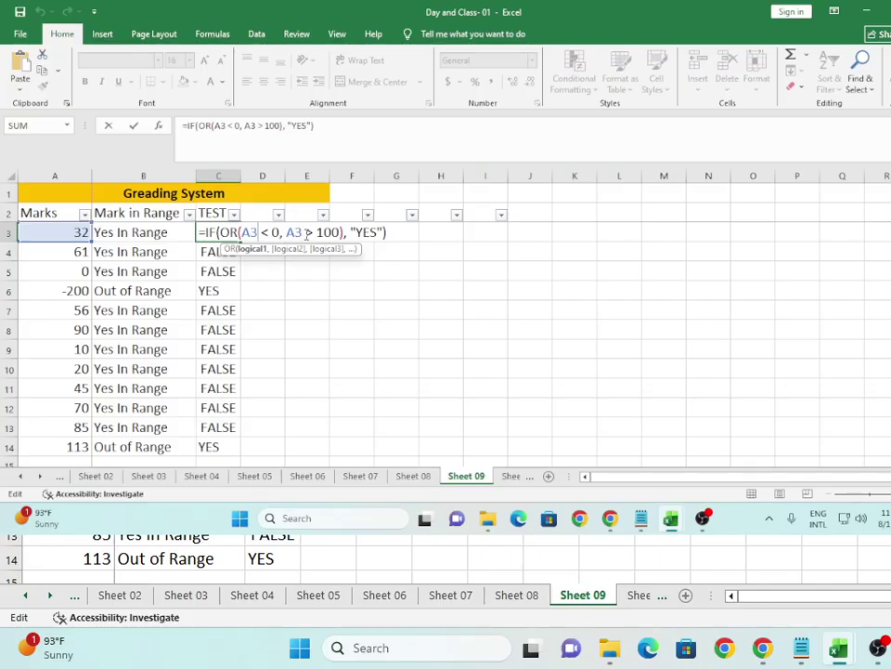
key("Return")
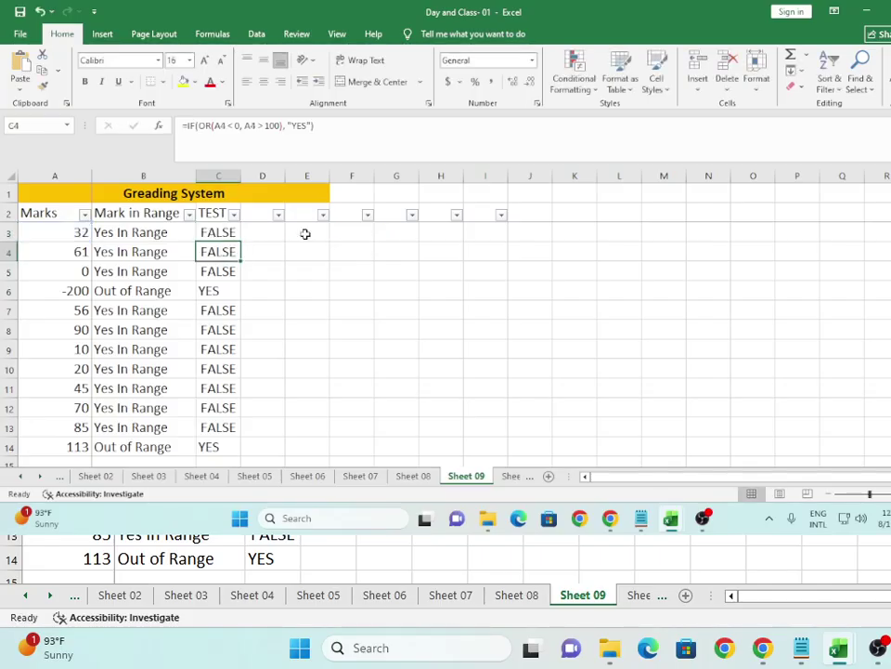
Step: Review the C6 formula for the mark -200, checking OR with A6 < 0 and A6 > 100, and close the cell
left_click(201, 233)
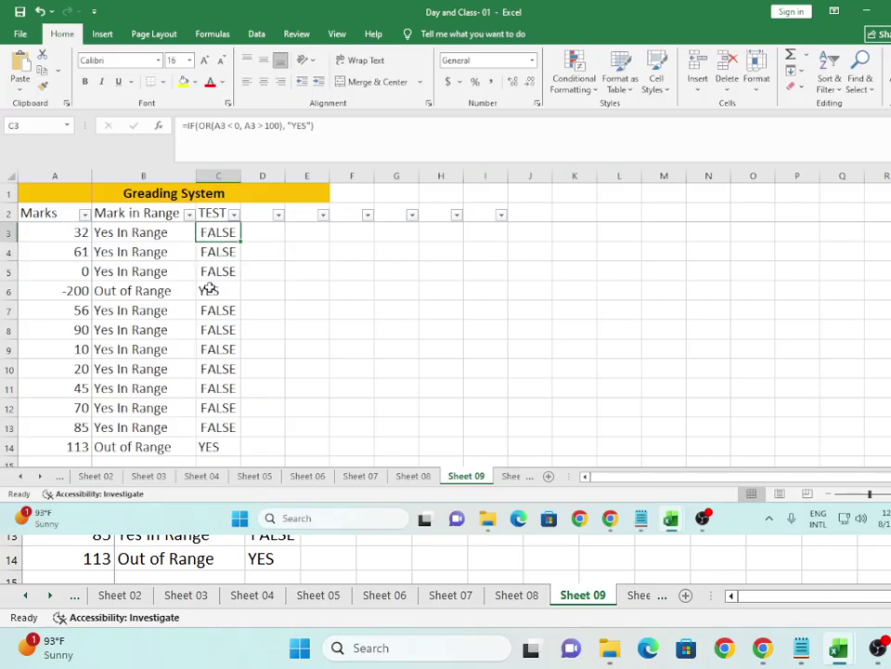
left_click(207, 290)
left_click(252, 138)
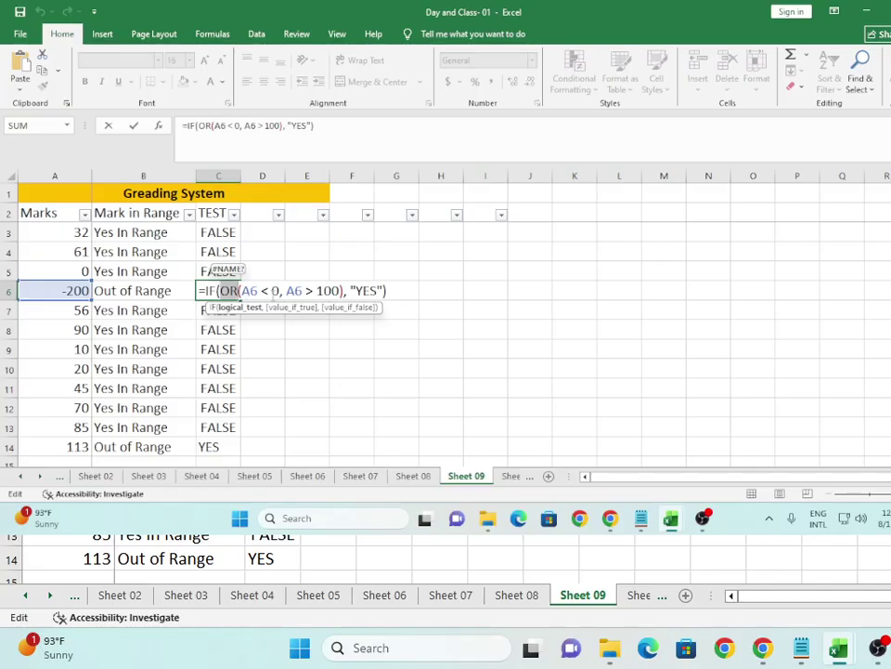
double_click(294, 291)
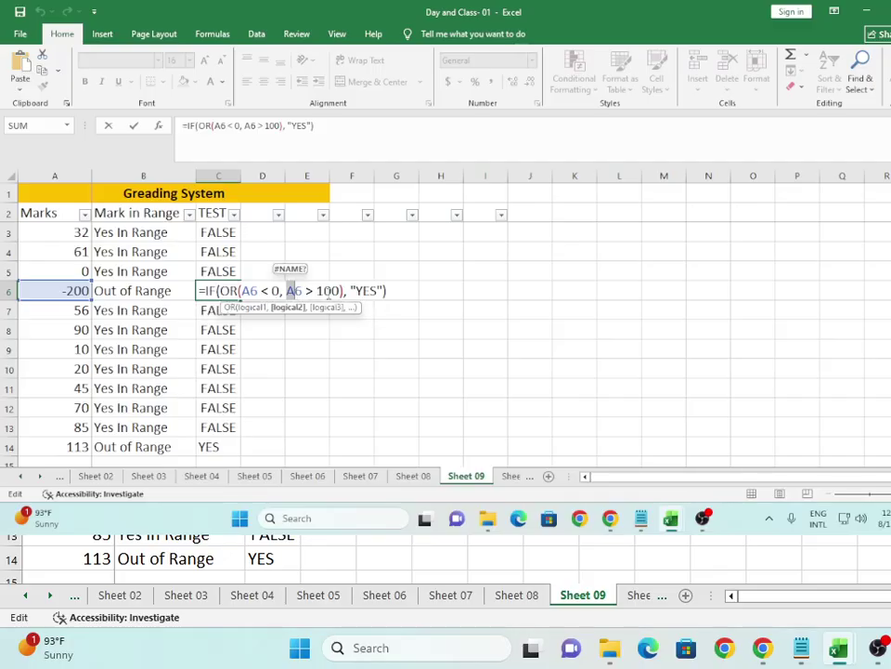
left_click_drag(289, 291, 325, 292)
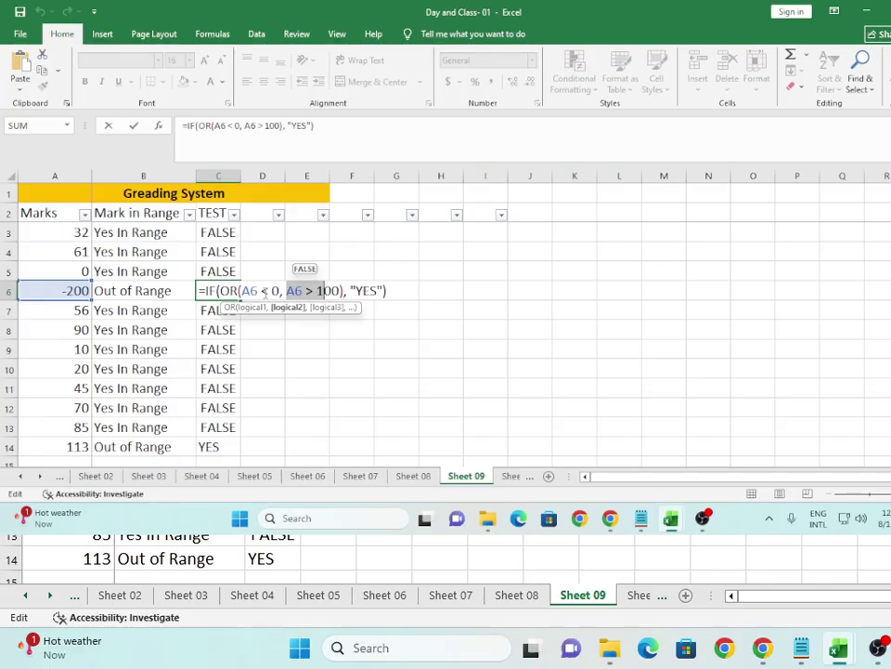
left_click_drag(220, 290, 239, 291)
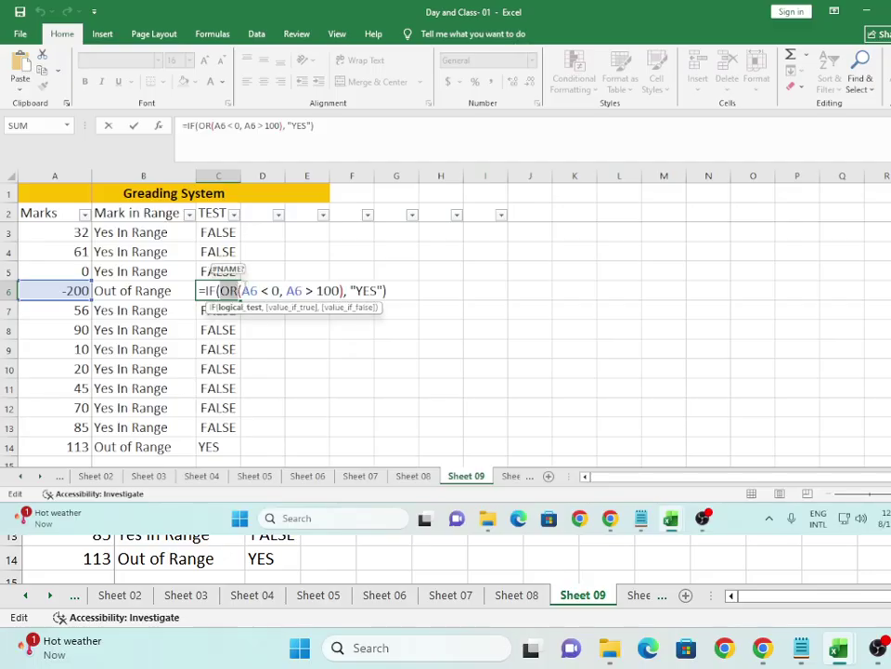
left_click_drag(242, 291, 324, 291)
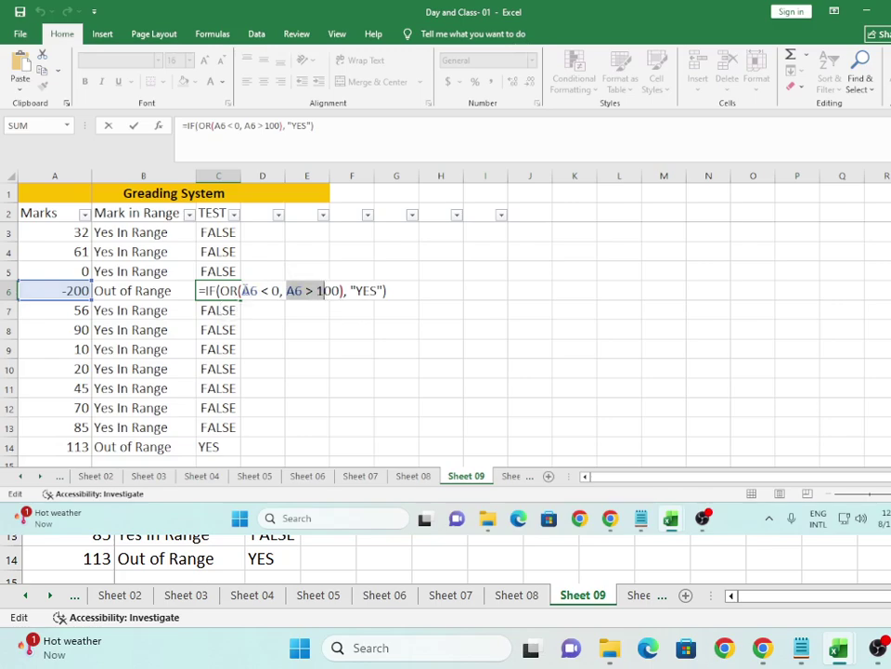
key("Return")
Step: Inspect the A14 > 100 condition in the C14 formula for the mark 113, close the cell and reselect it
left_click(210, 446)
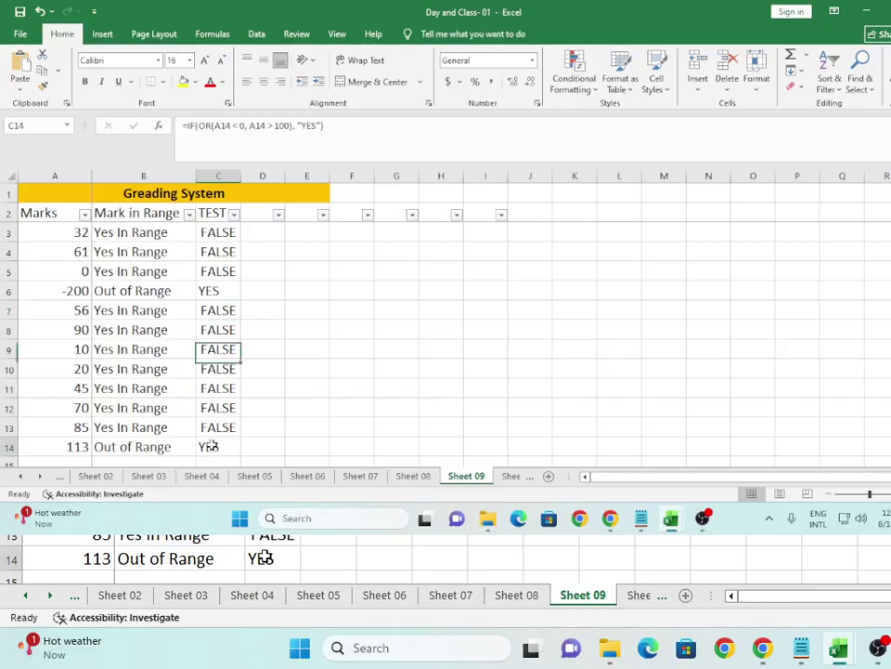
double_click(208, 447)
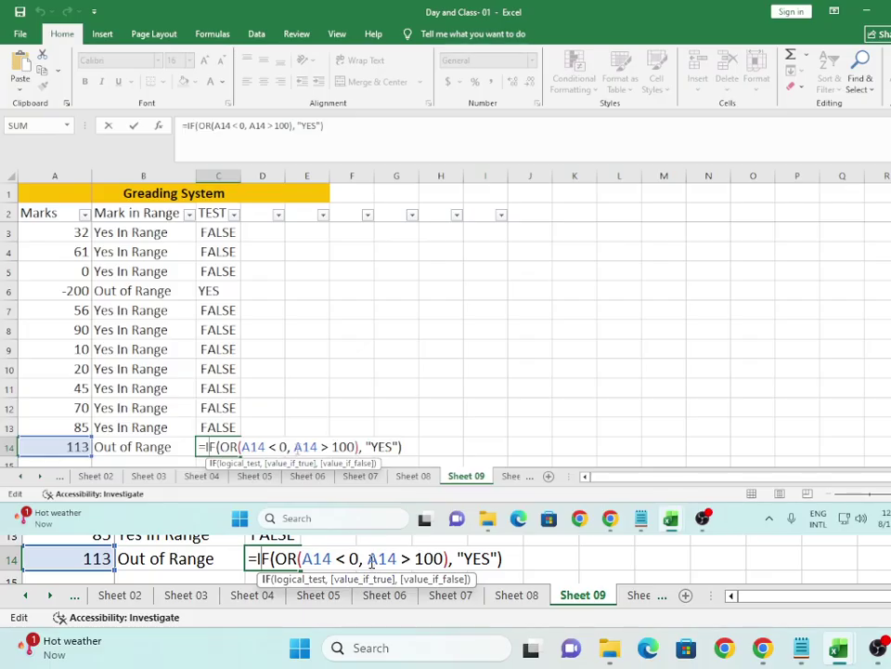
left_click_drag(369, 558, 471, 568)
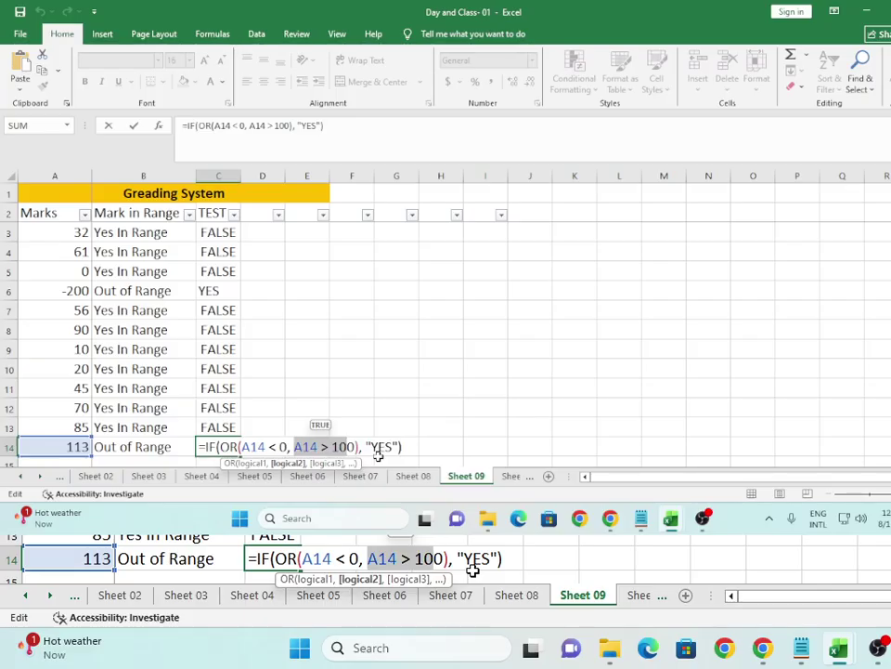
key("shift+Left")
key("Return")
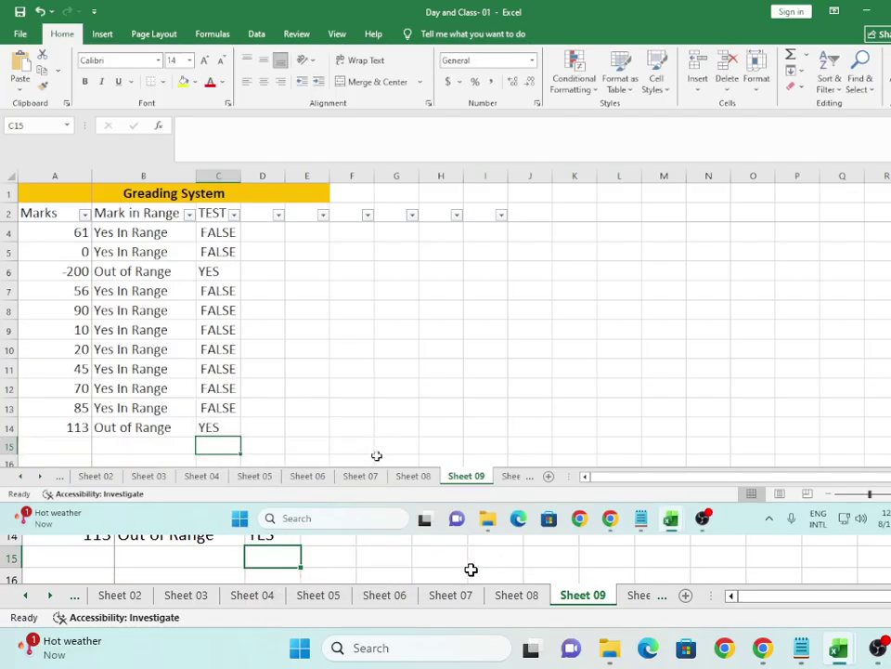
left_click(221, 429)
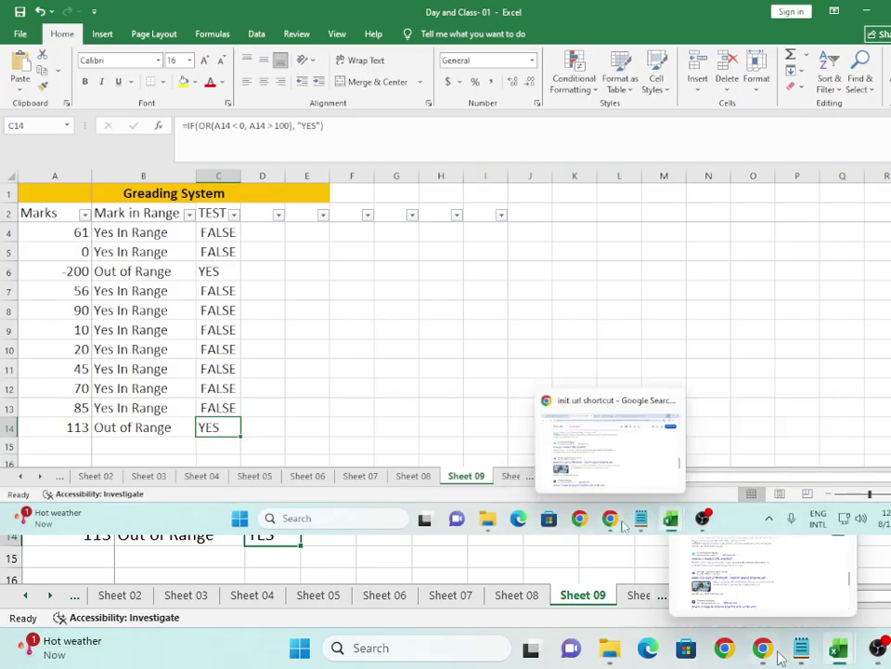
Step: Switch to the Day and Class- 04 workbook, view Sheet 01 and open the donation exercise on Sheet 02
mouse_move(673, 520)
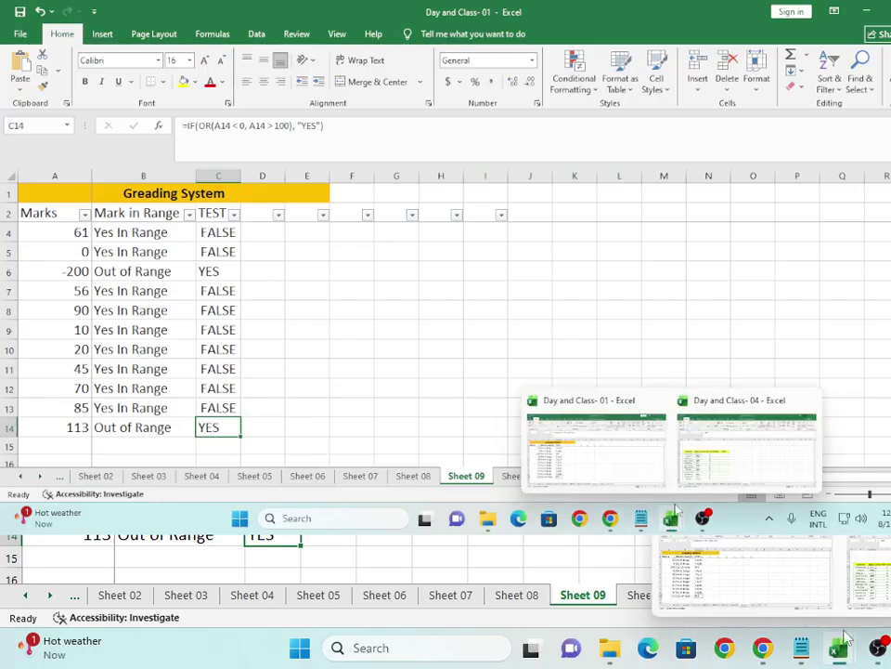
left_click(743, 448)
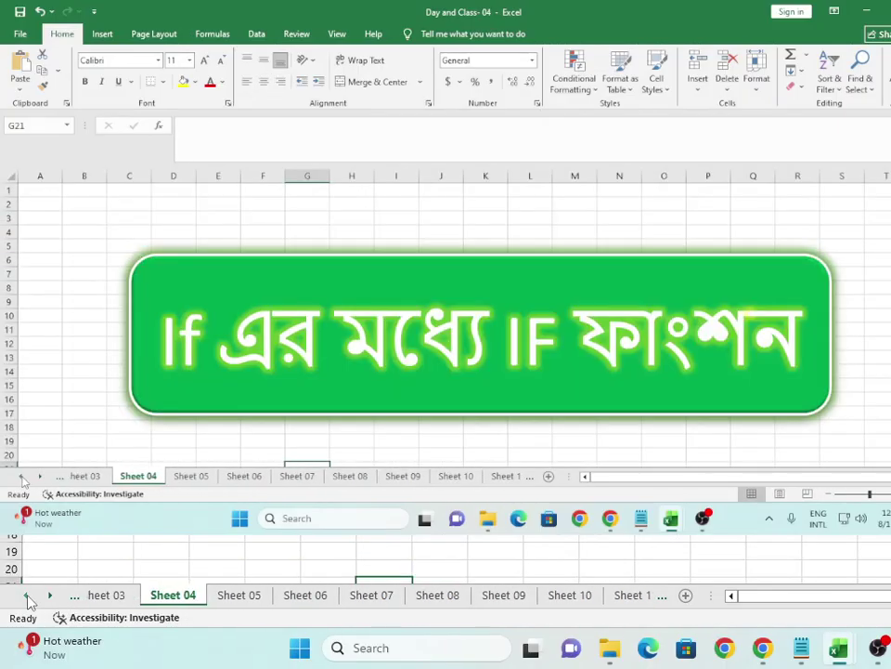
left_click(28, 598)
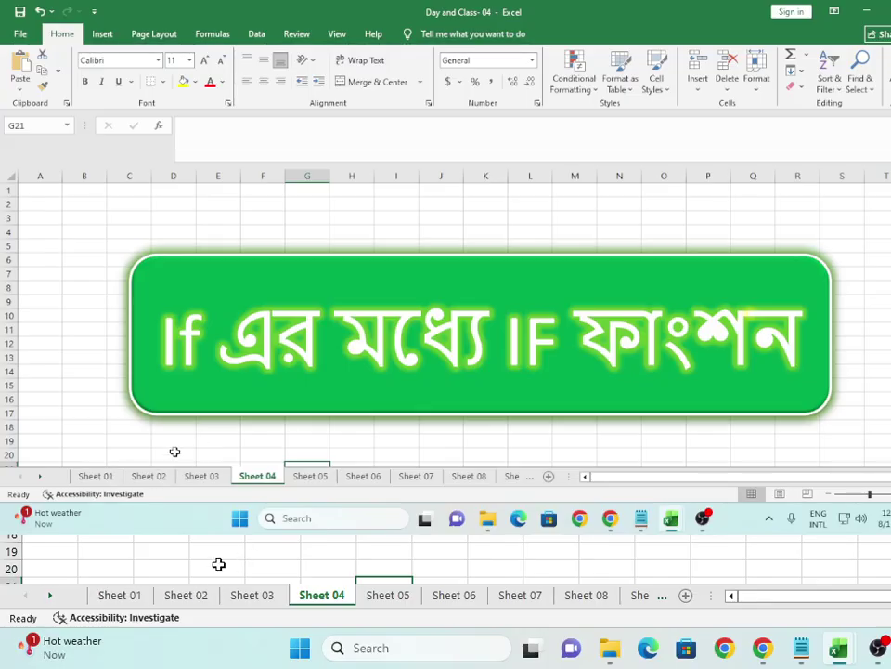
left_click(96, 475)
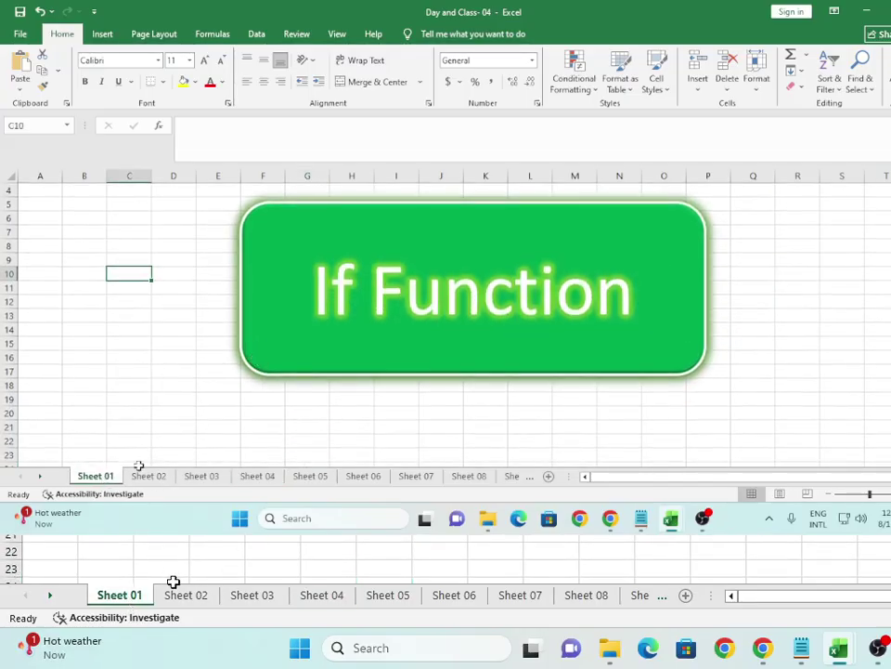
left_click(149, 475)
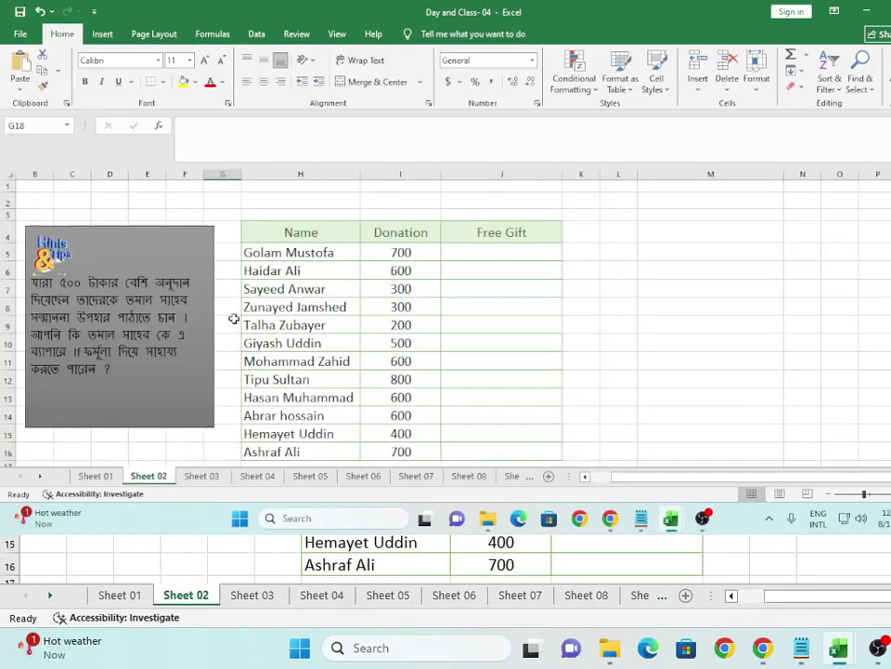
Step: Review the hint and the donation table on Sheet 02, and select the first Free Gift cell, J5
scroll(345, 331, "down", 1)
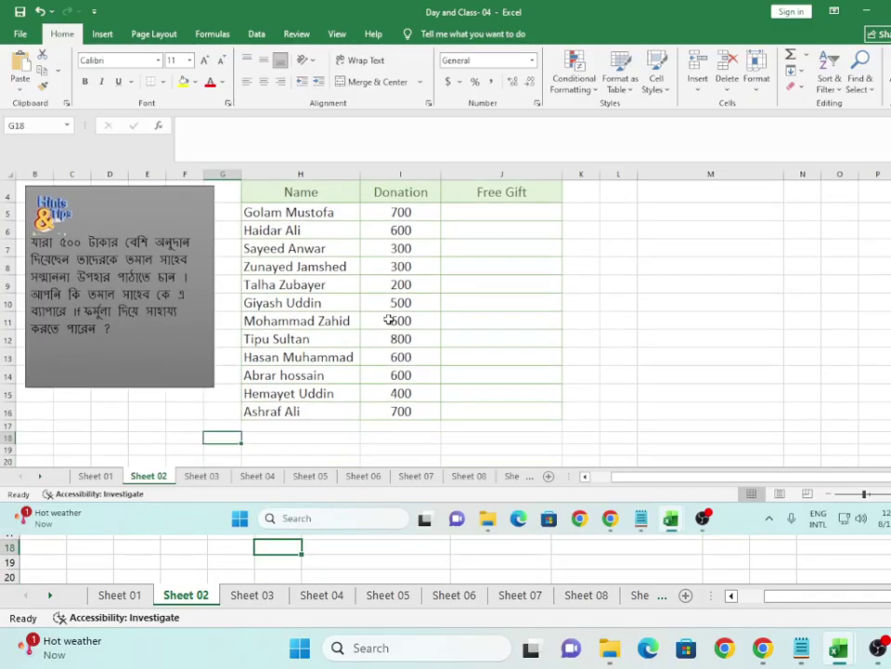
scroll(472, 290, "up", 1)
scroll(472, 289, "down", 2)
scroll(480, 257, "up", 1)
left_click(474, 209)
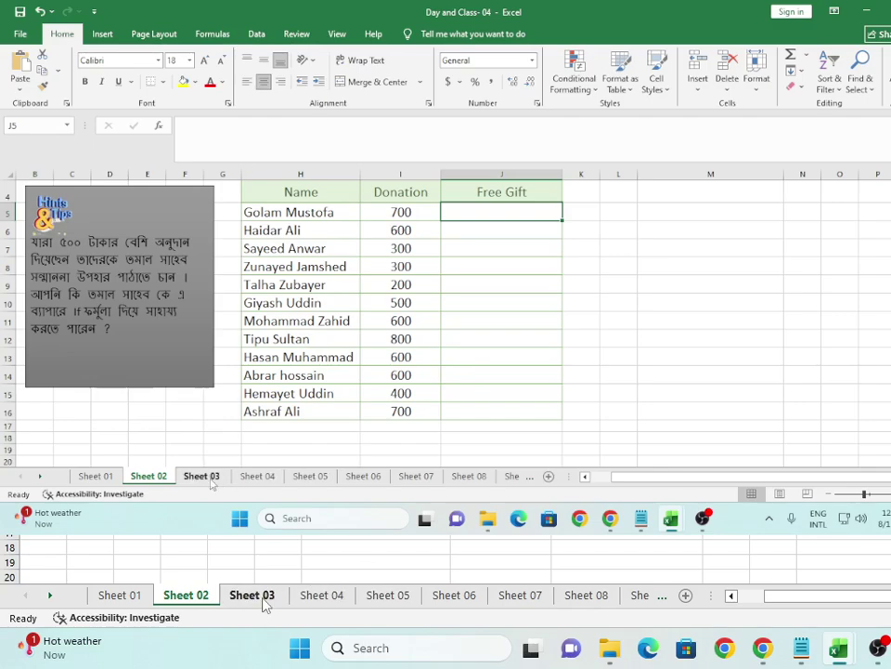
left_click(703, 517)
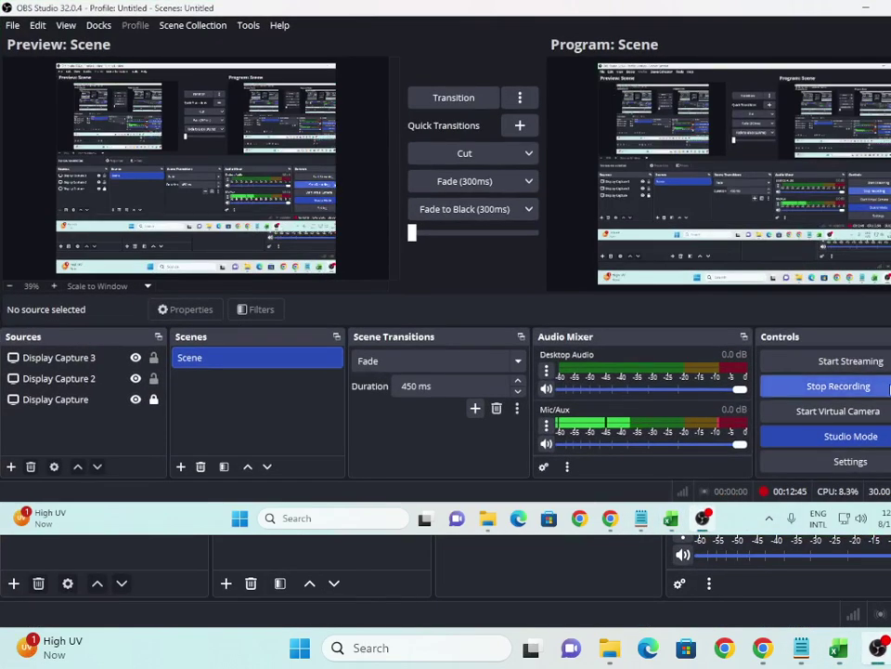